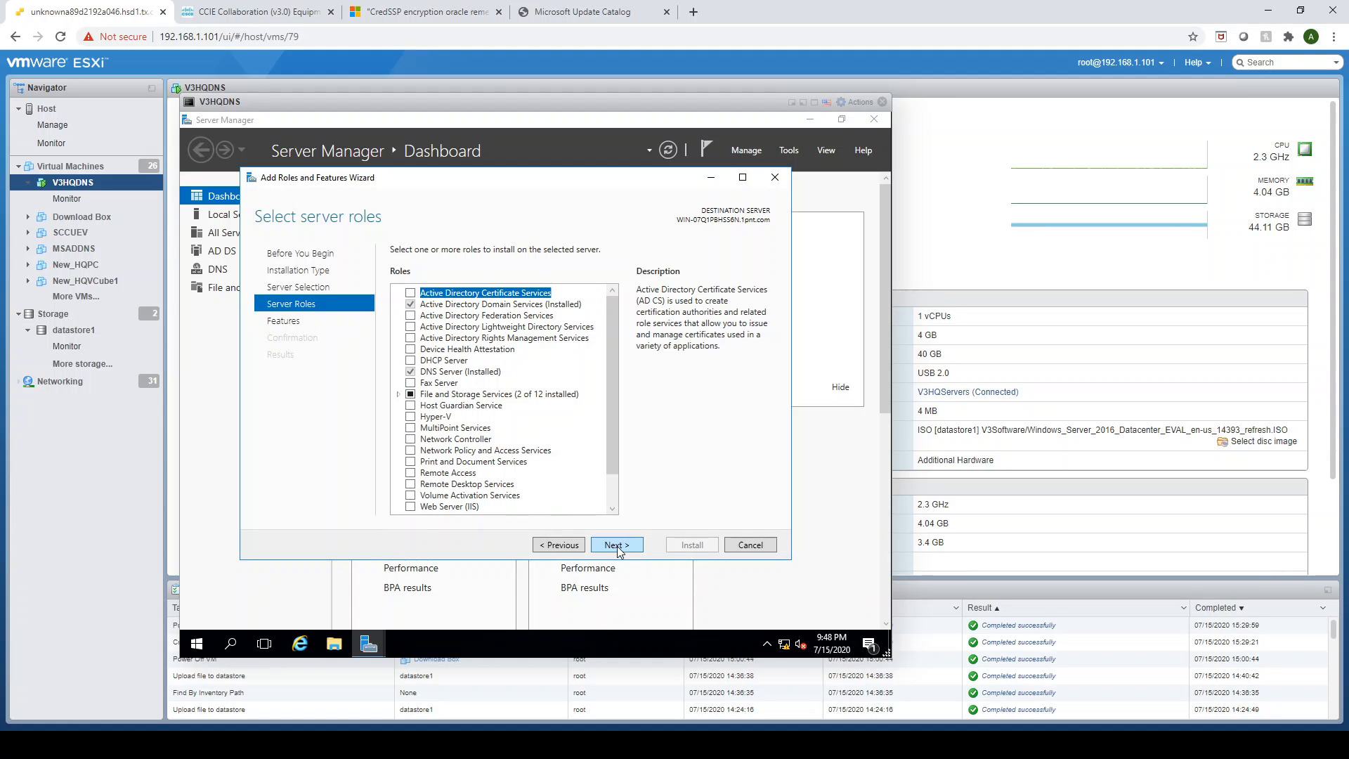
- Cancel the Add Roles and Features wizard and open DNS Manager from Server Manager's tools
left_click(764, 550)
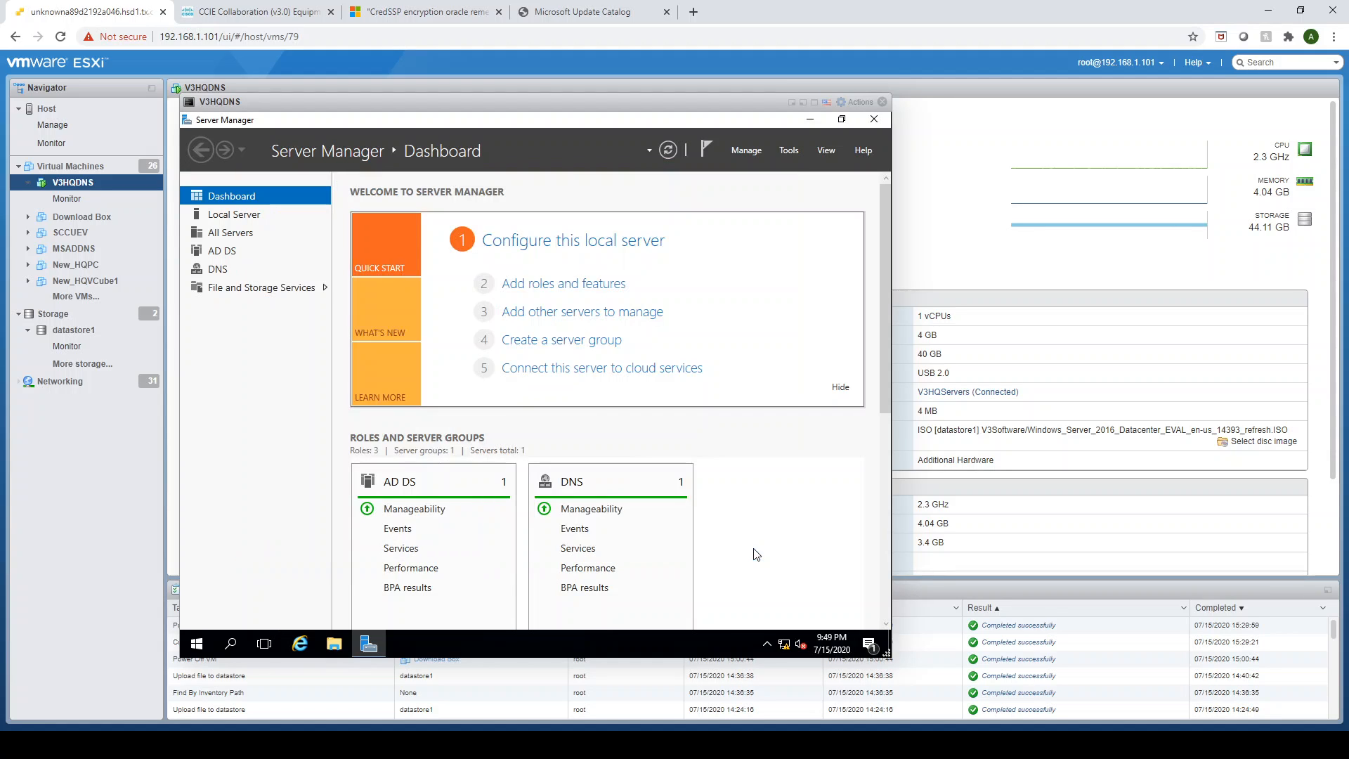
left_click(789, 151)
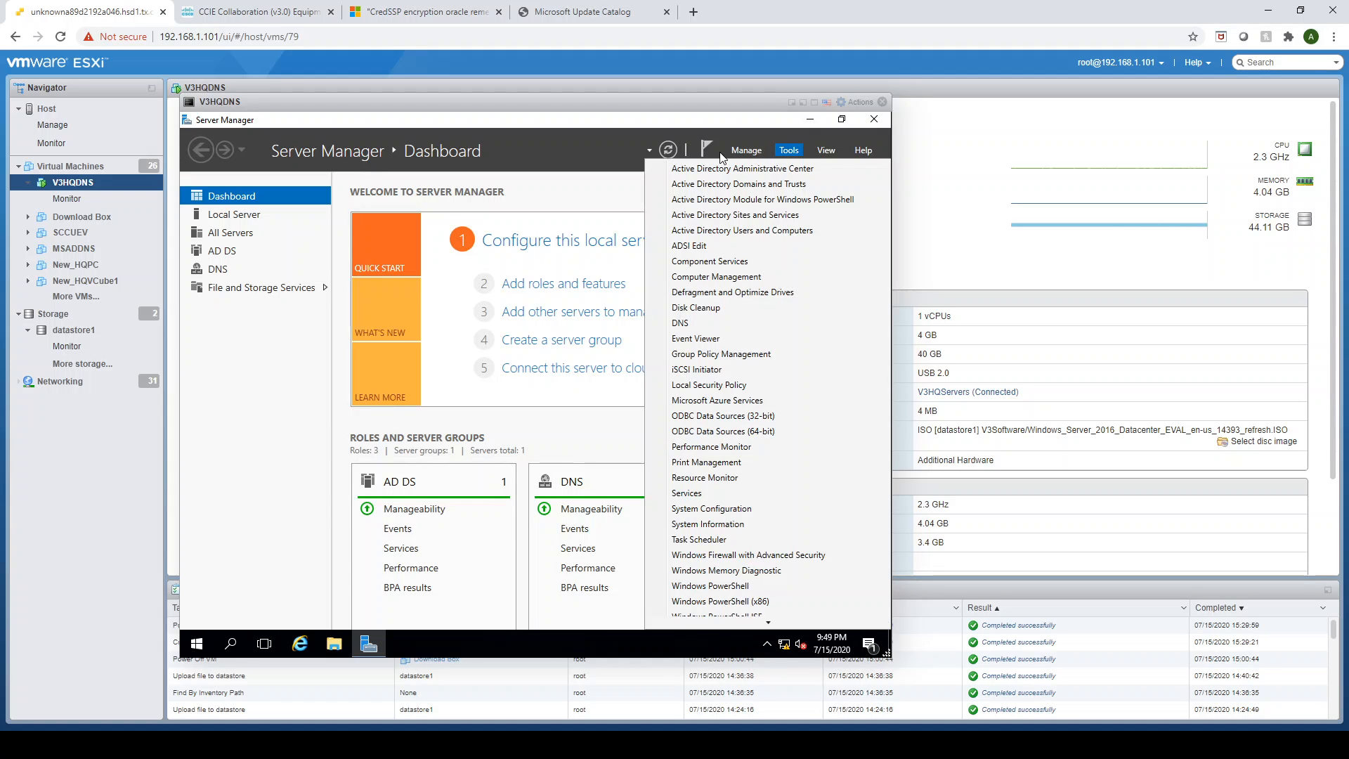
left_click(688, 325)
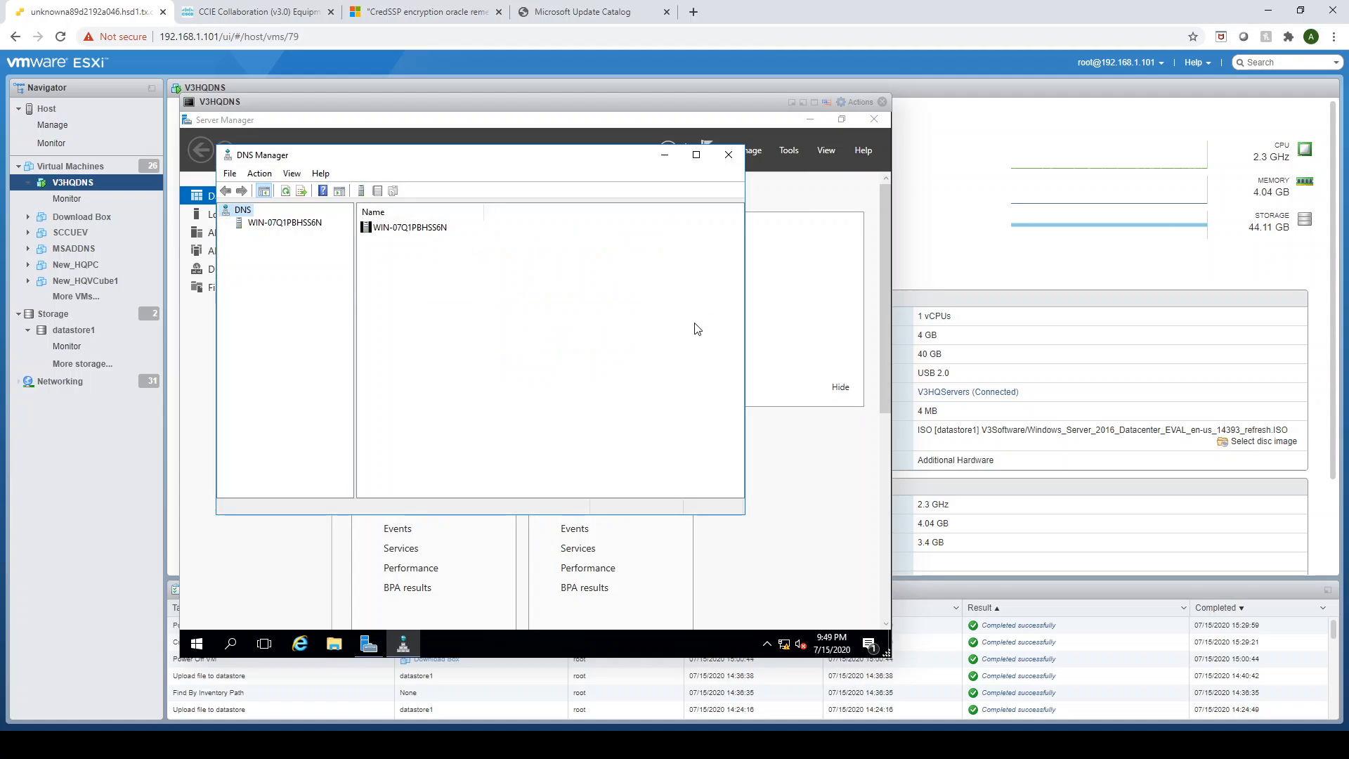
- Create a new DNS domain named cciecollab under the 1pnt.com forward lookup zone
left_click(285, 224)
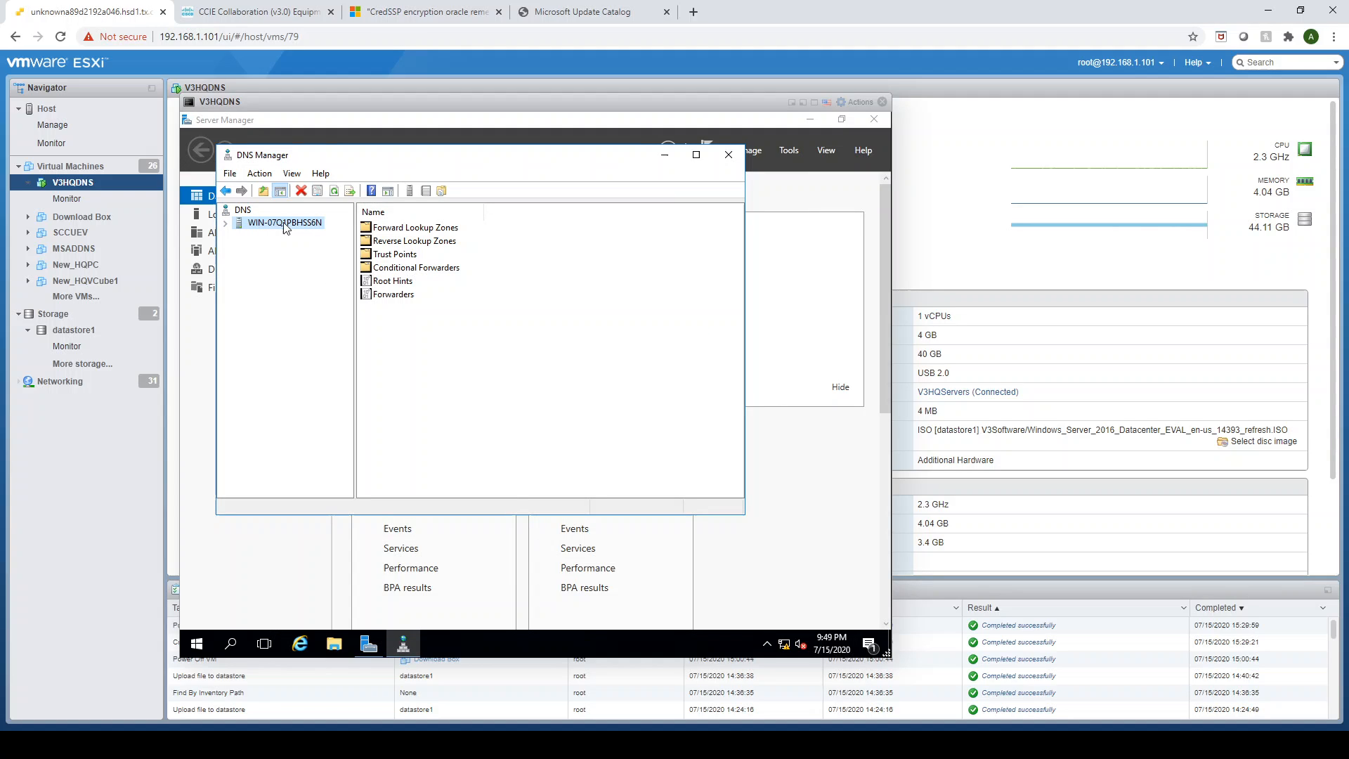
left_click(226, 224)
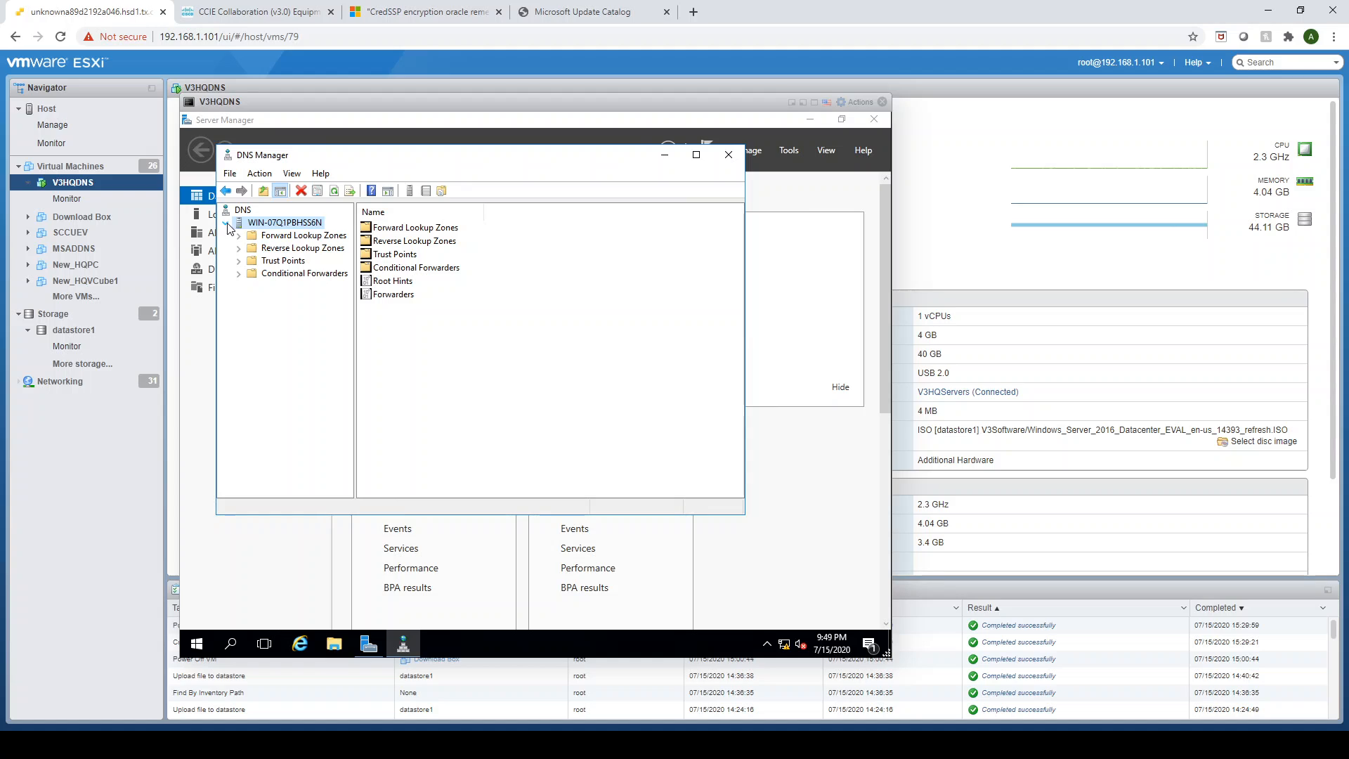
left_click(303, 236)
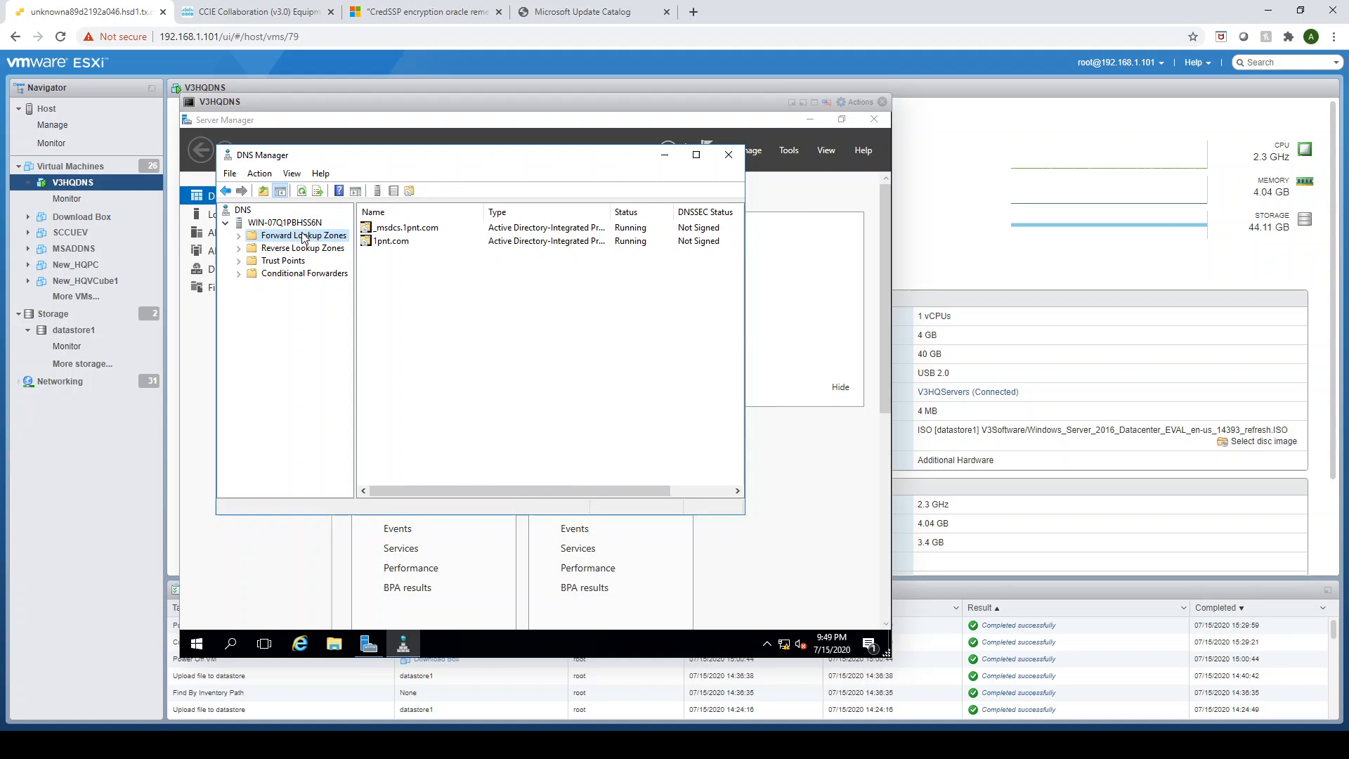
left_click(391, 244)
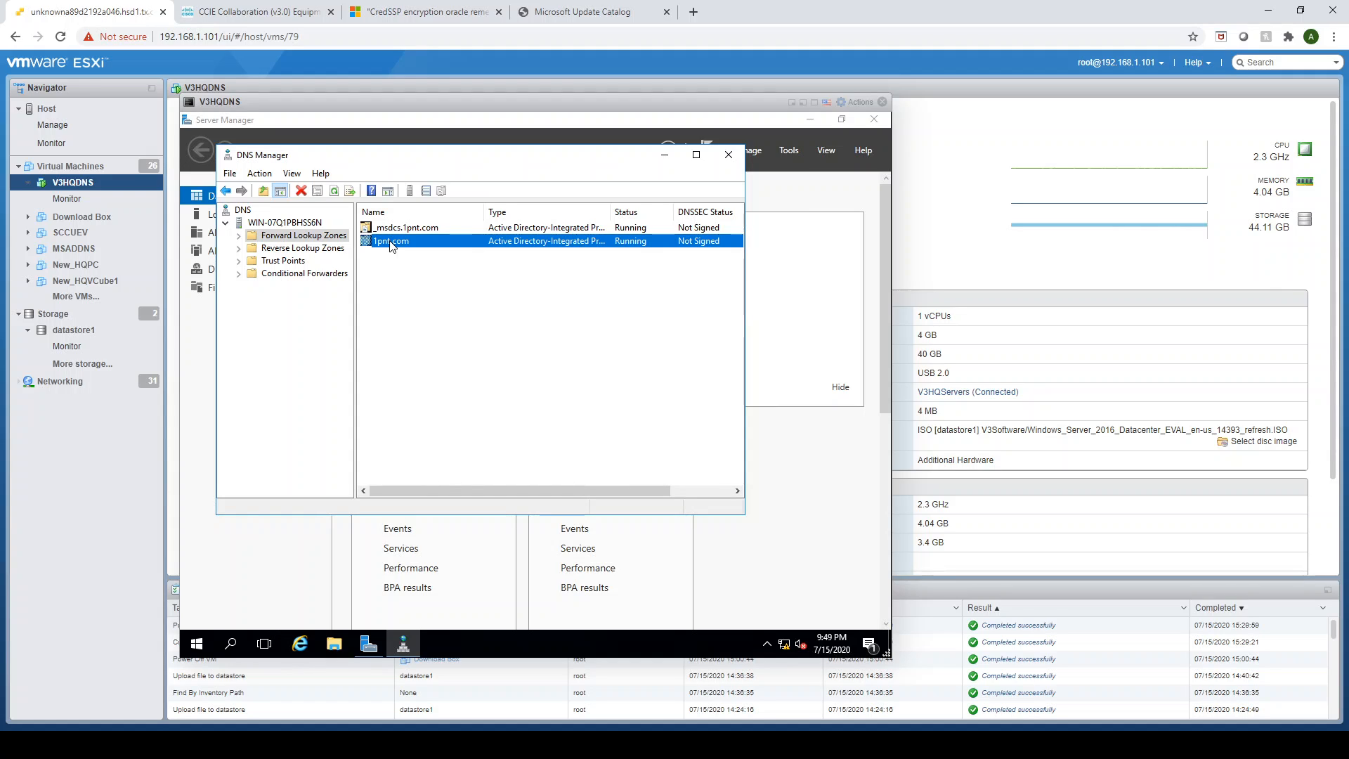
right_click(390, 245)
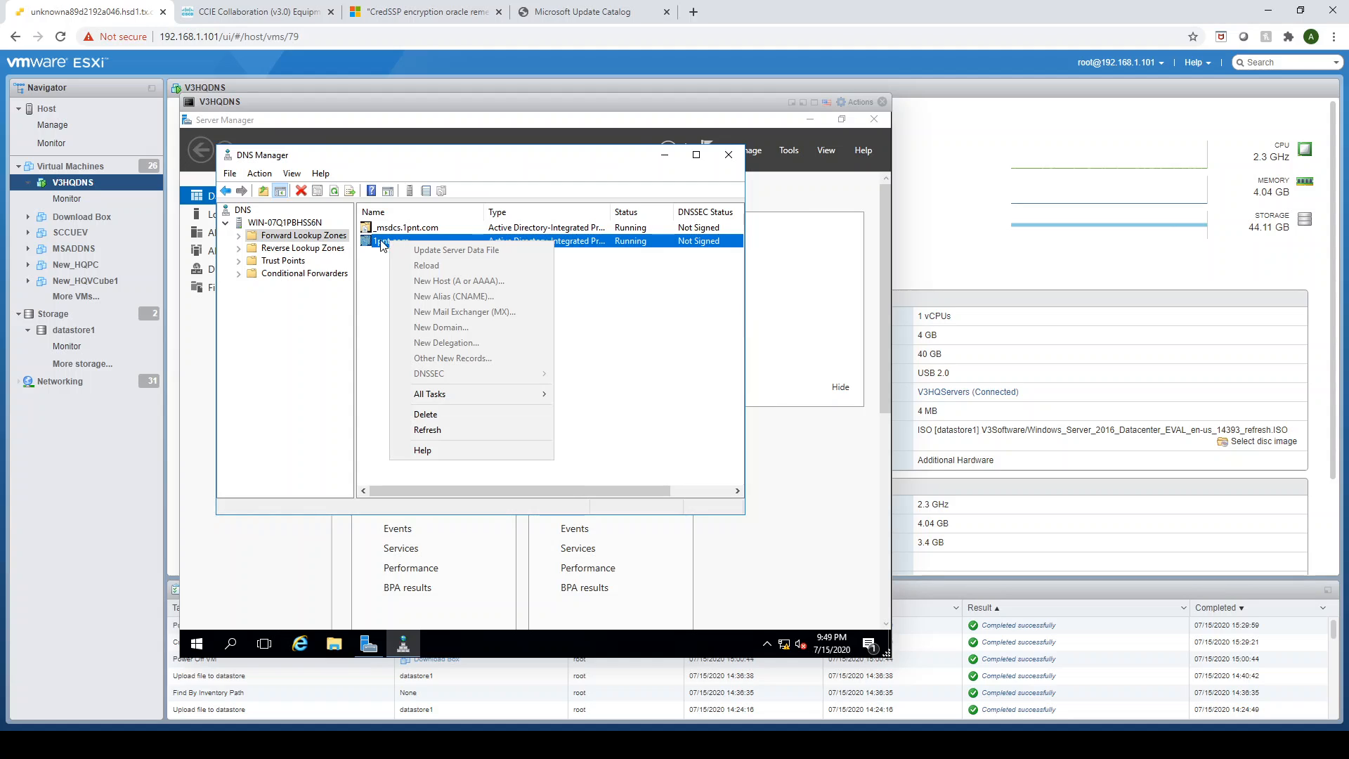
left_click(239, 236)
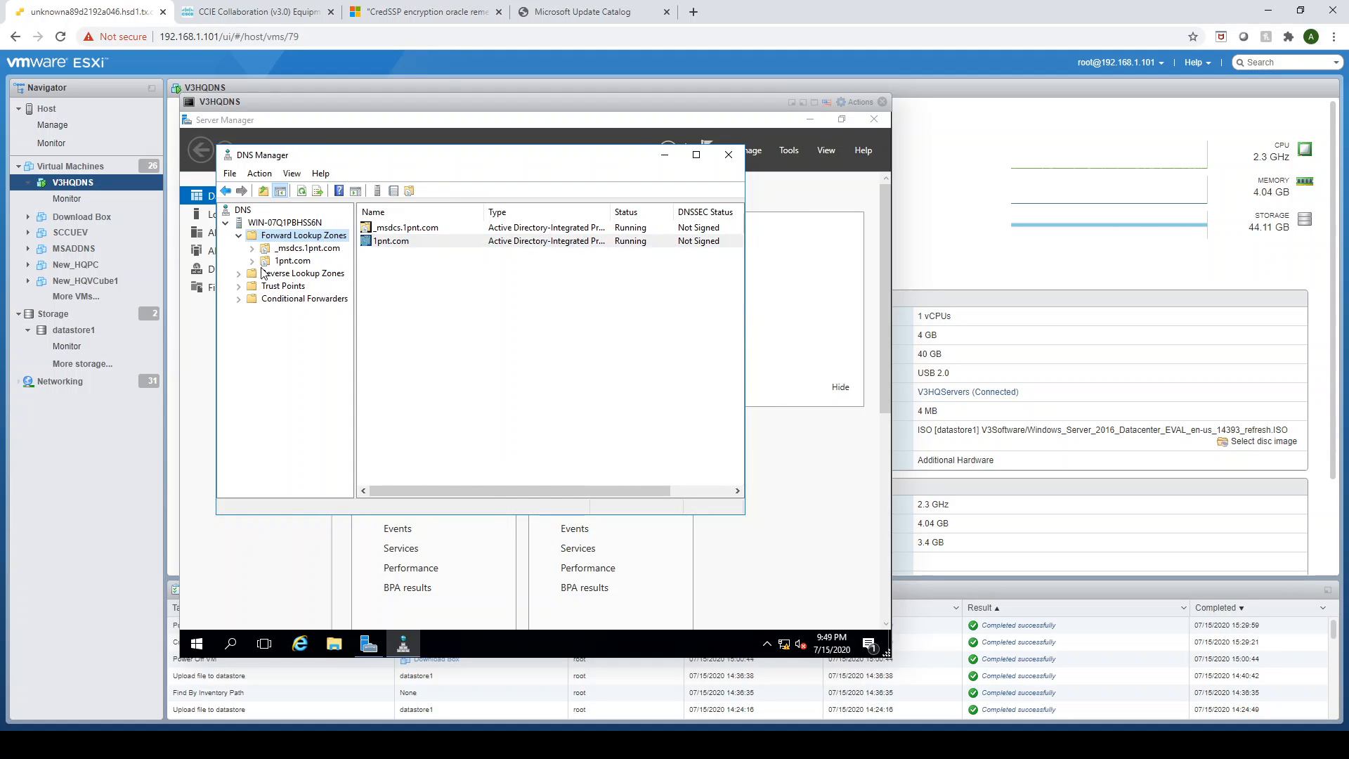
double_click(270, 262)
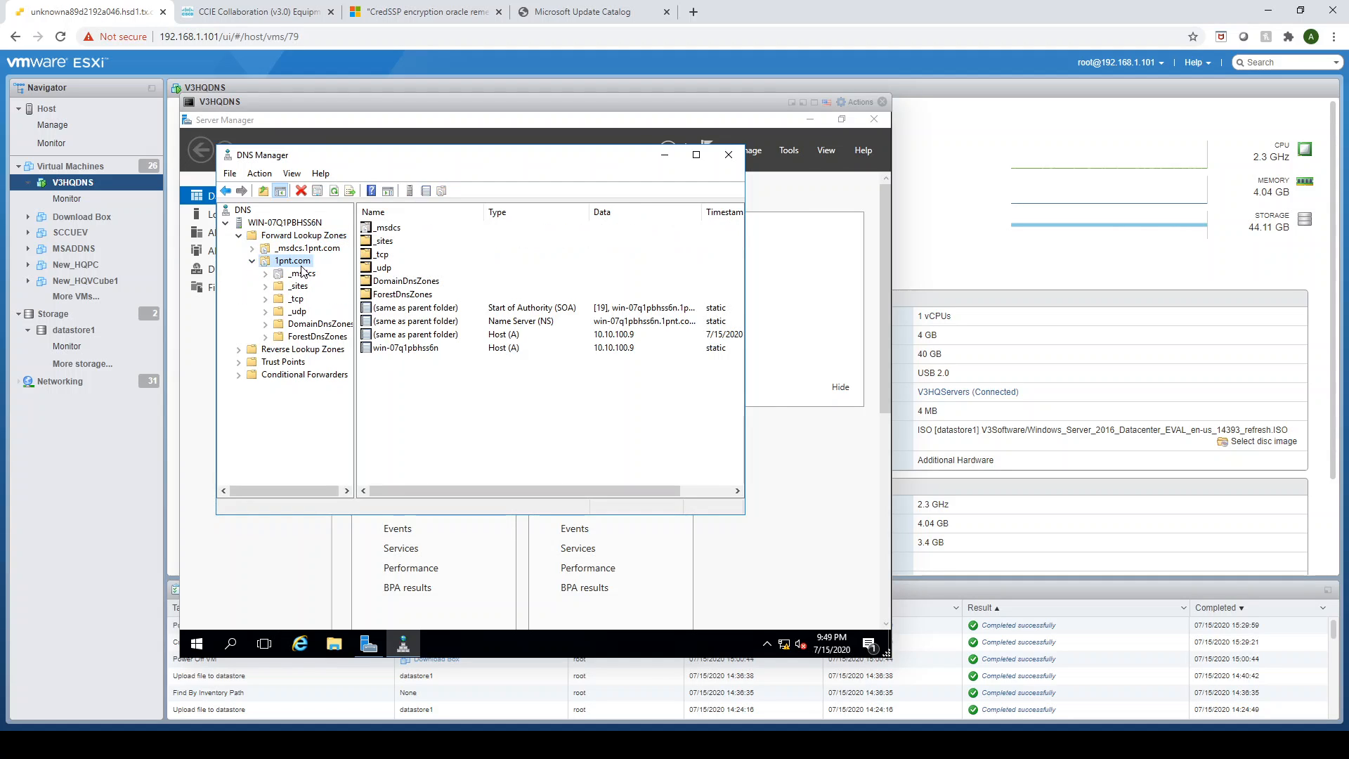
right_click(302, 263)
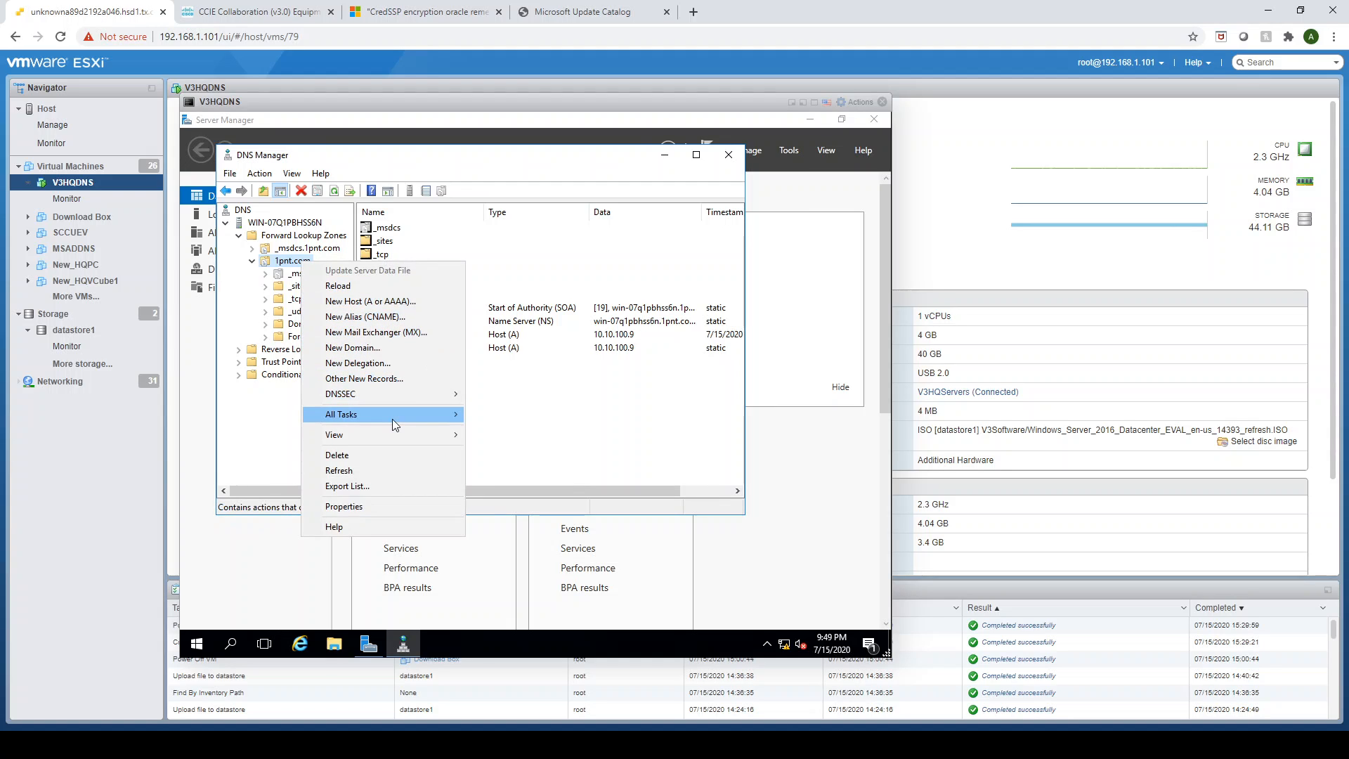
mouse_move(392, 419)
left_click(375, 354)
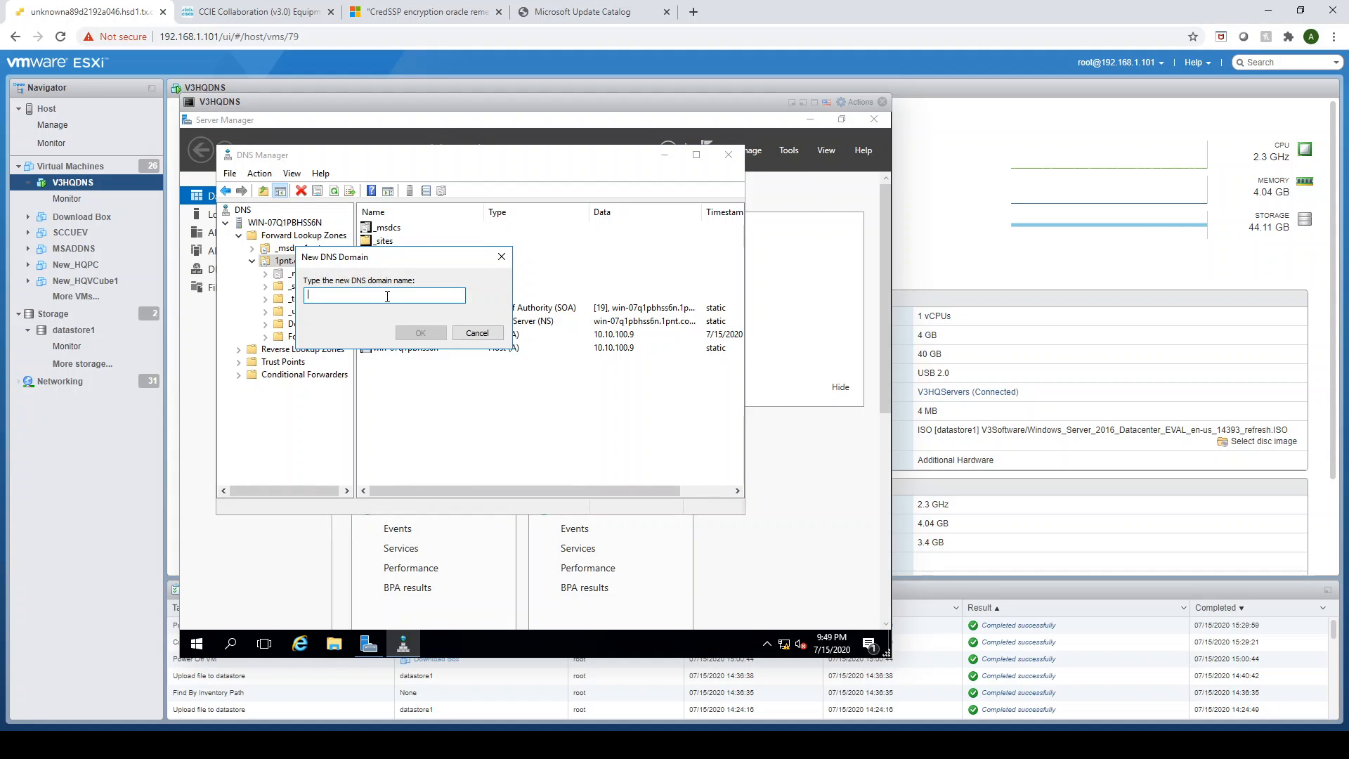
type("cciecollab")
left_click(423, 332)
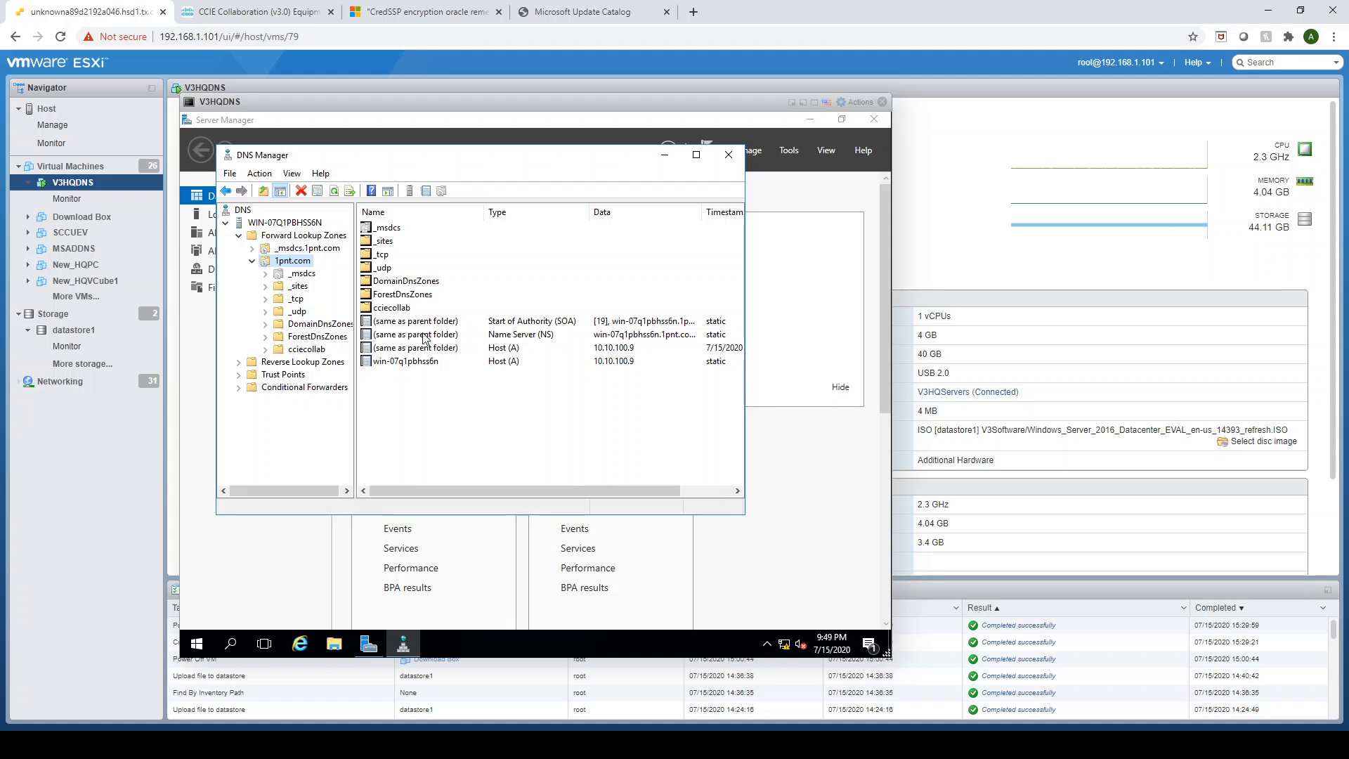
left_click(305, 351)
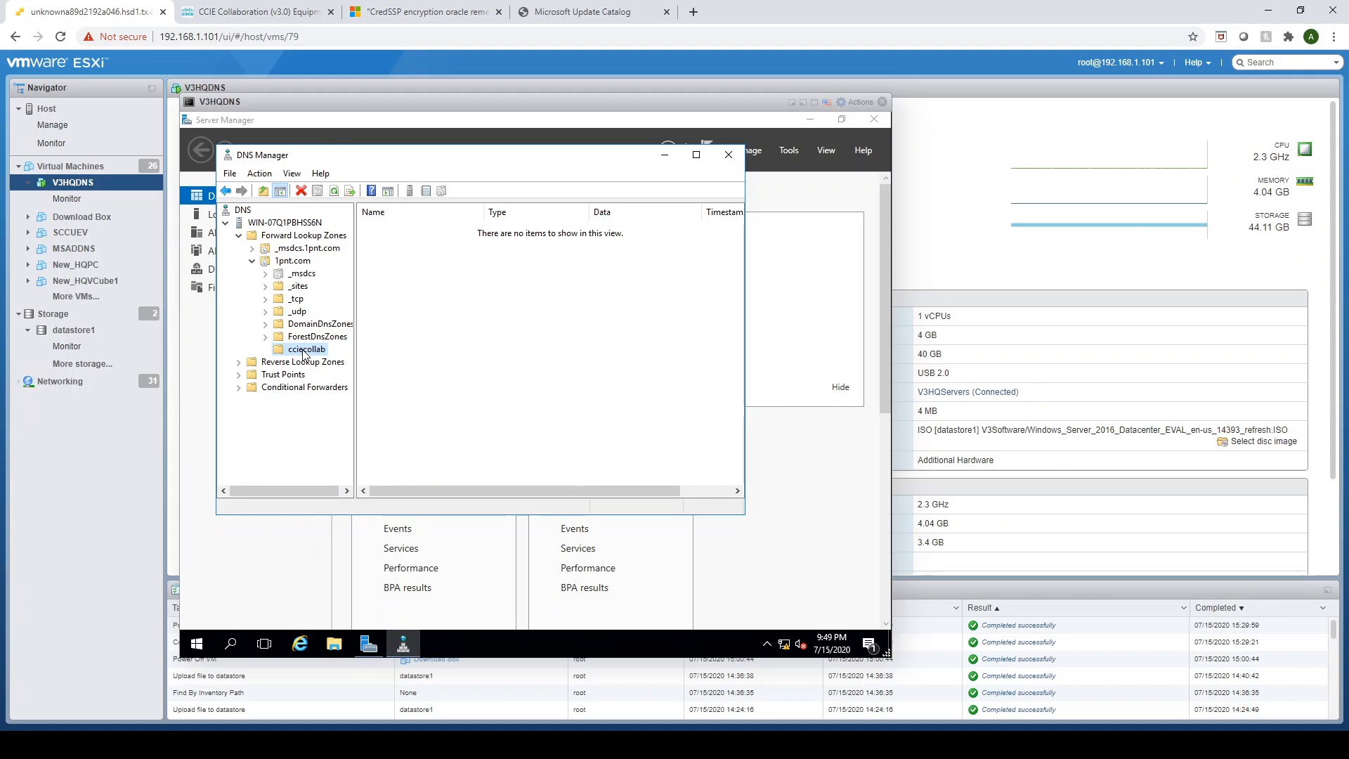
right_click(305, 350)
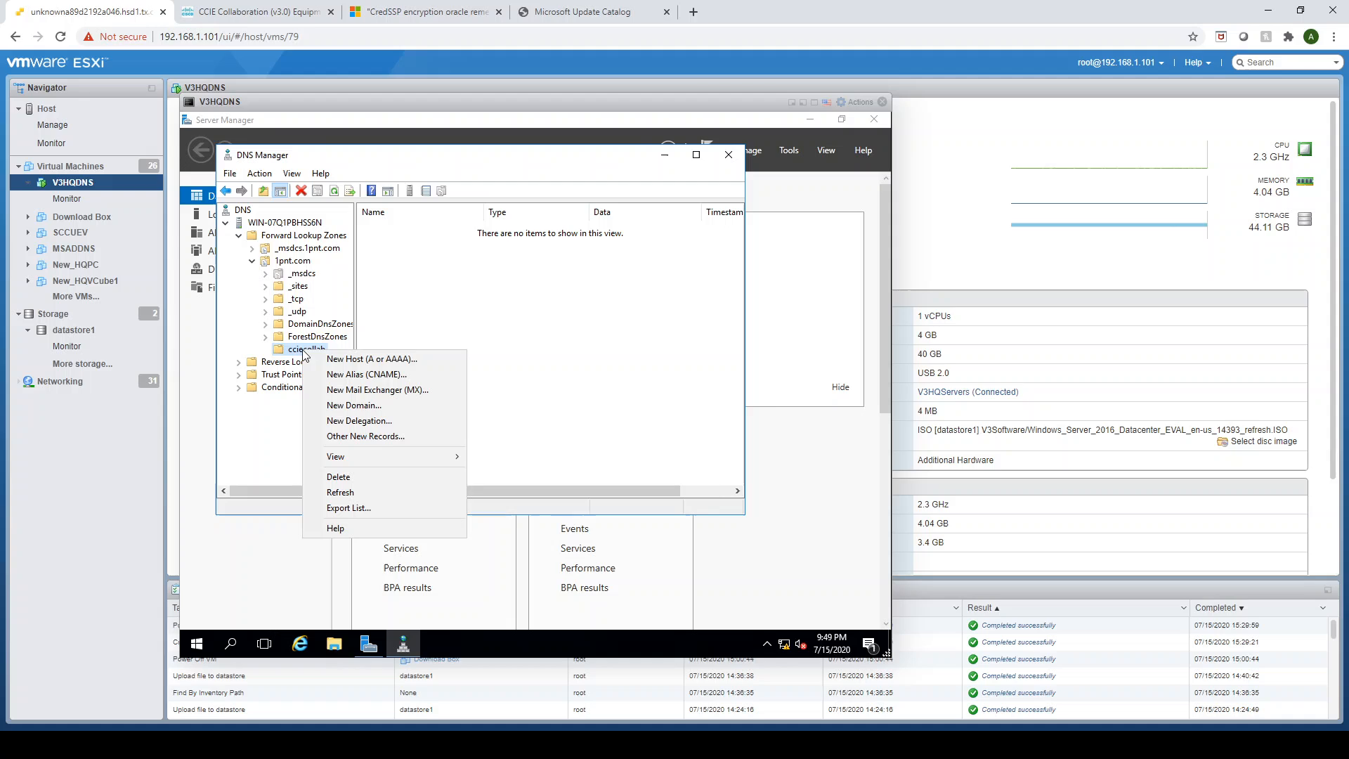
left_click(372, 360)
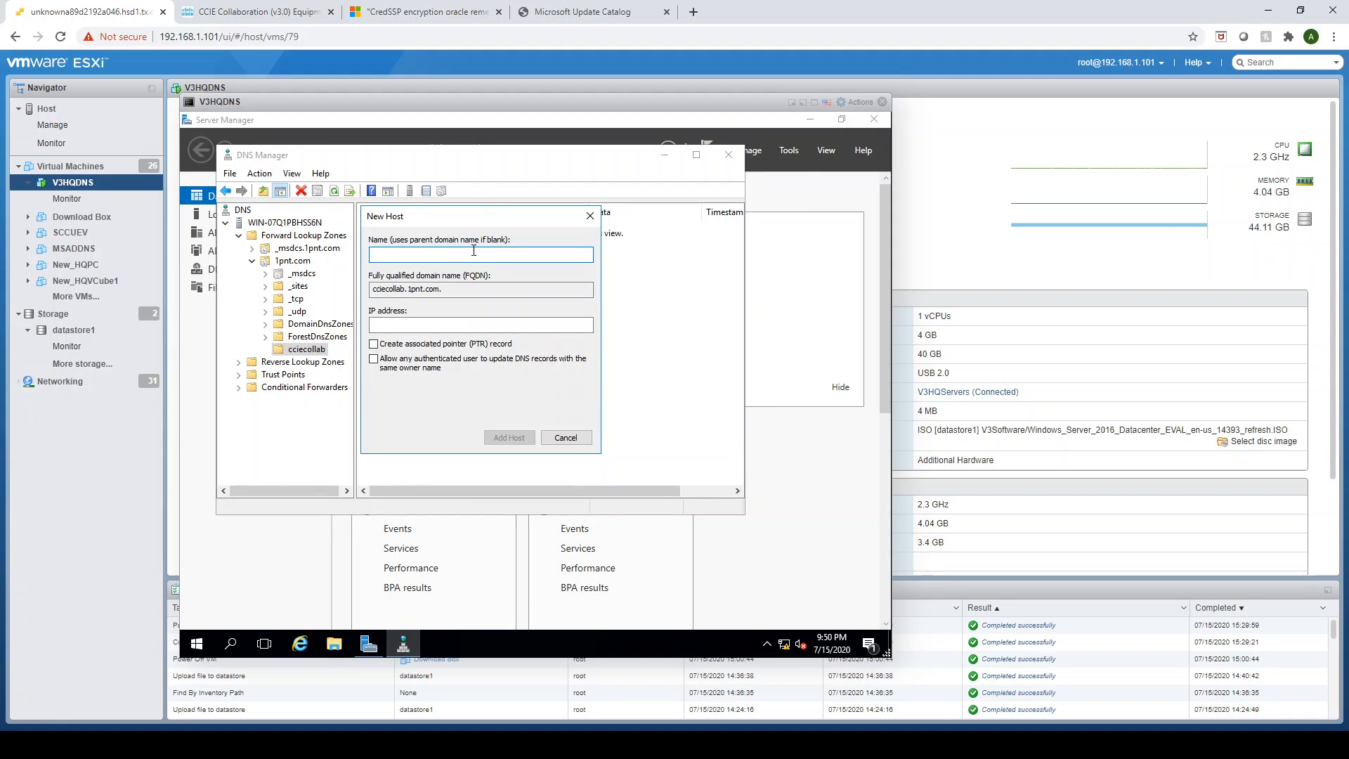
type("HQCUCMP")
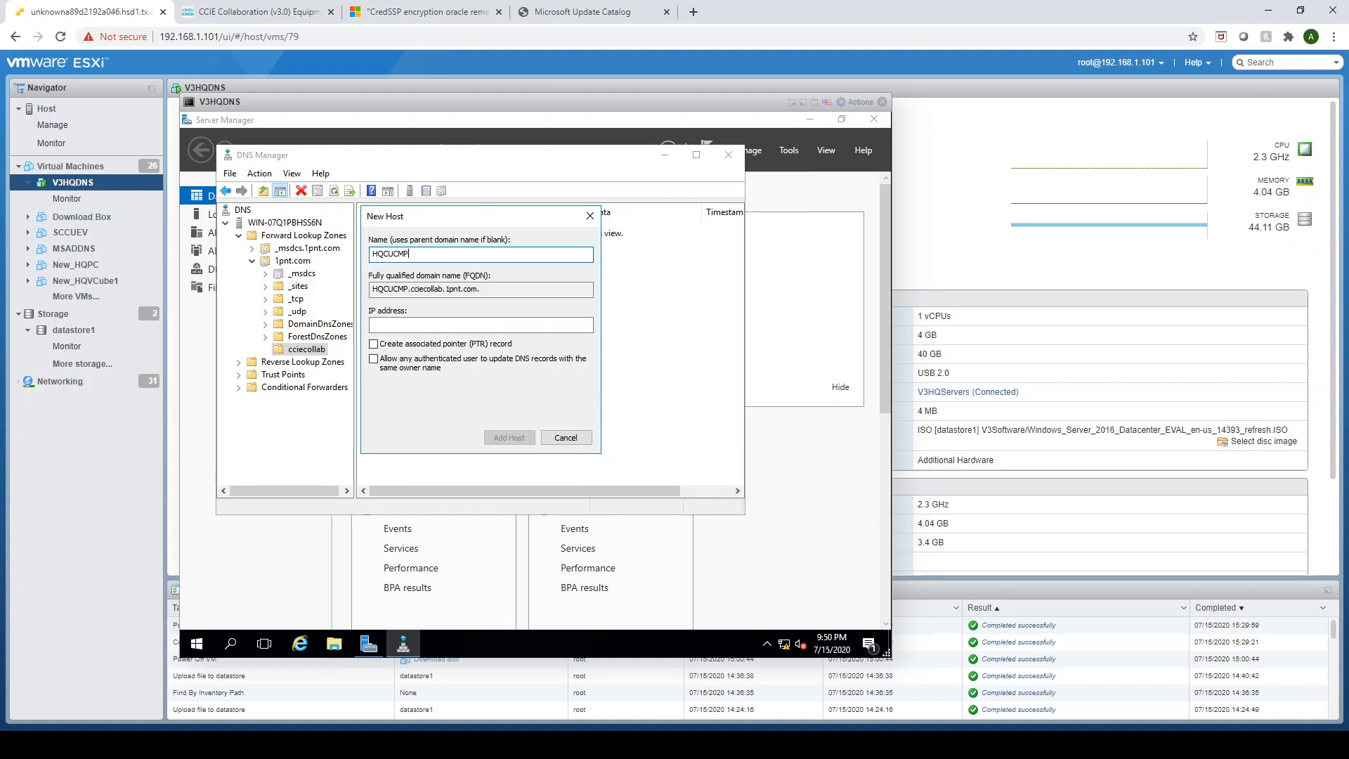
type("UB")
left_click(440, 325)
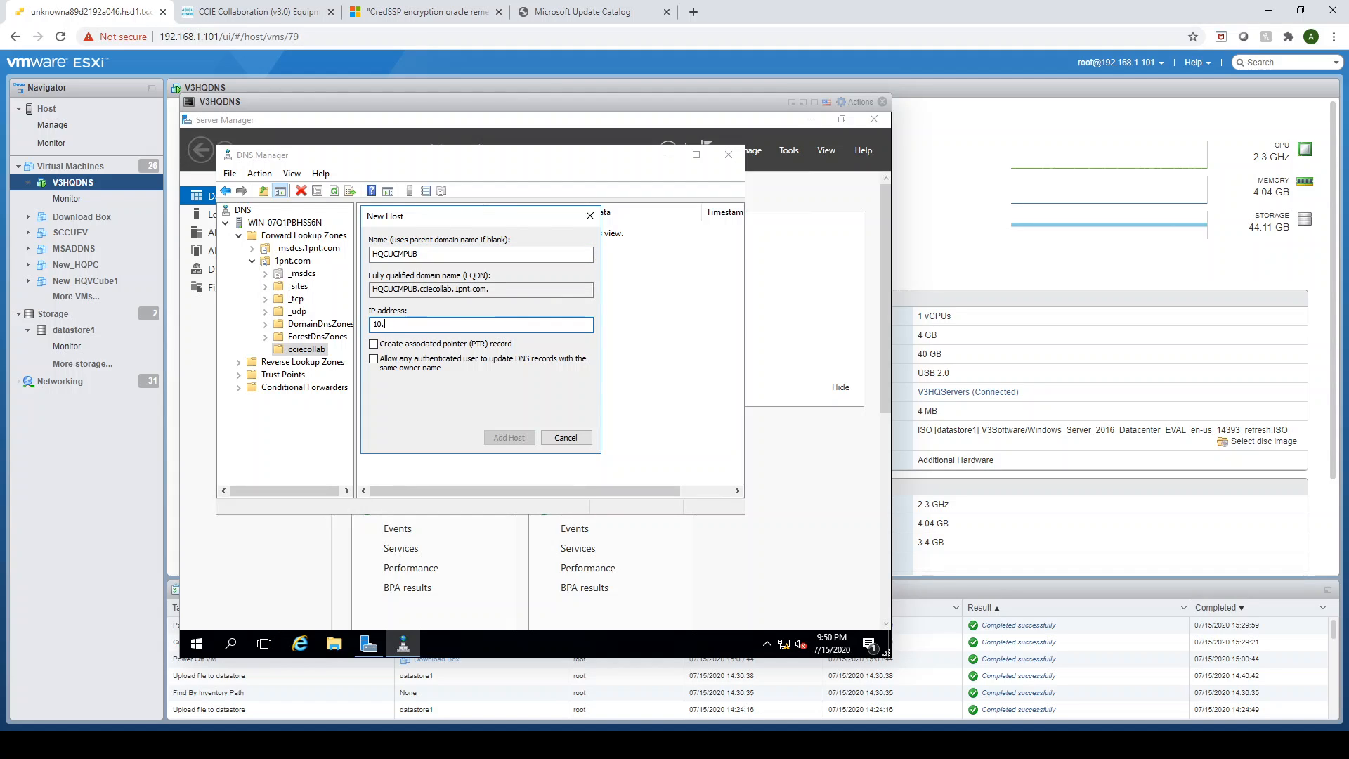
type("10.10.100.11")
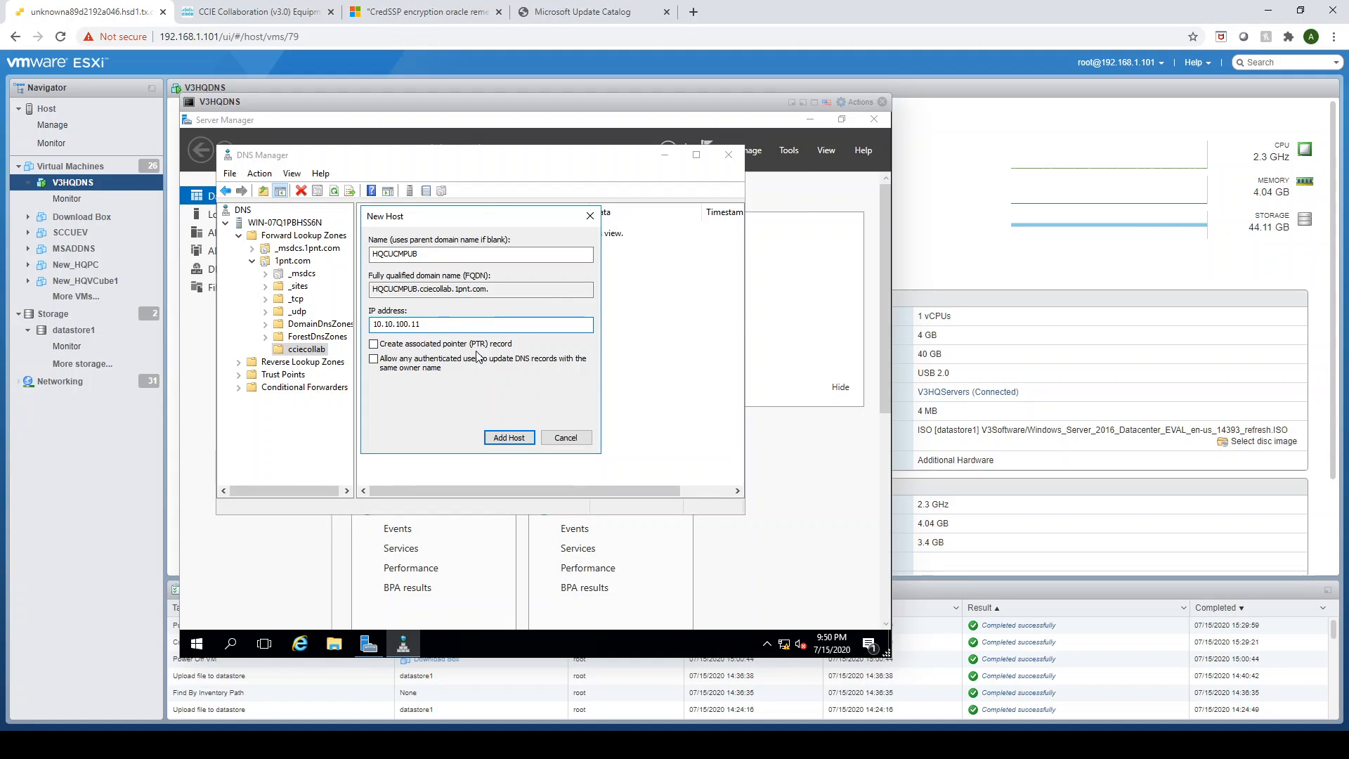
left_click(568, 439)
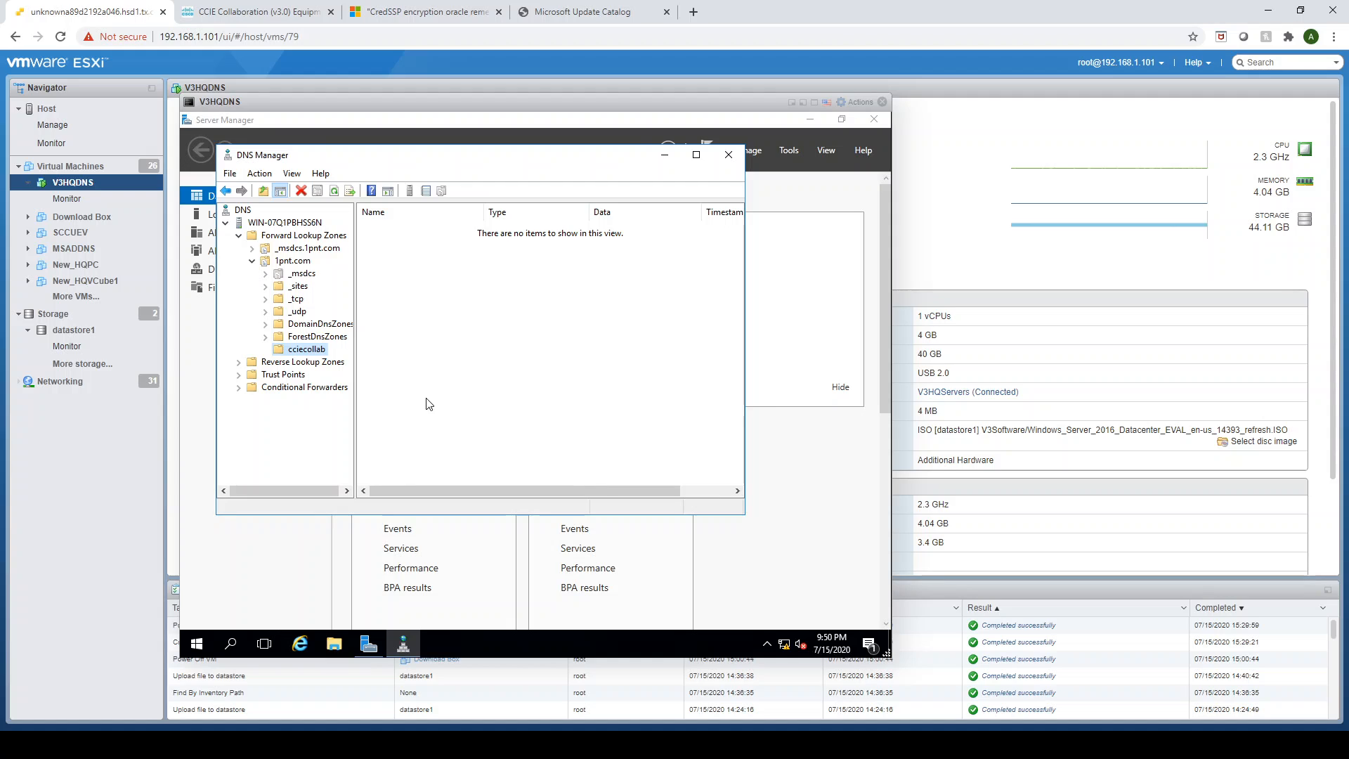
- Start a new primary, Active Directory-integrated IPv4 reverse lookup zone with network ID 10.10.100
left_click(241, 365)
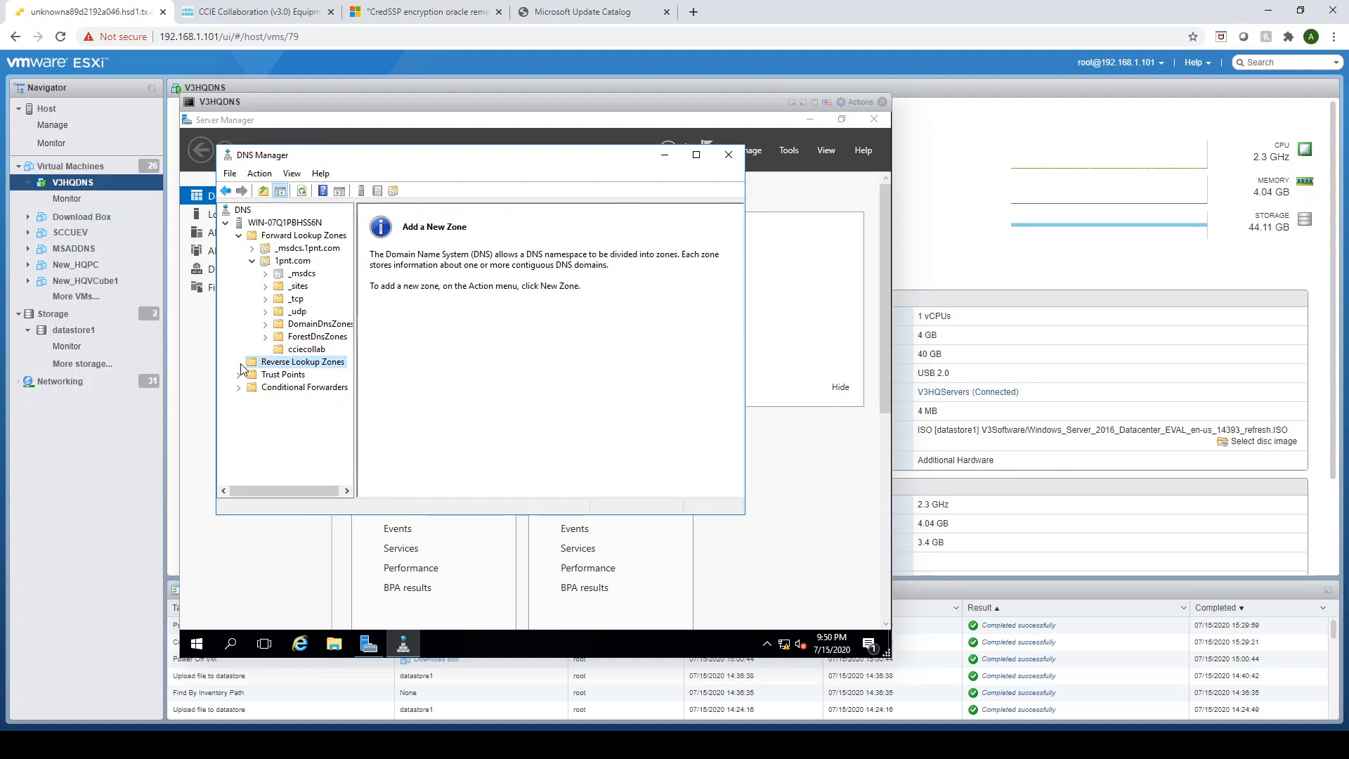
right_click(279, 362)
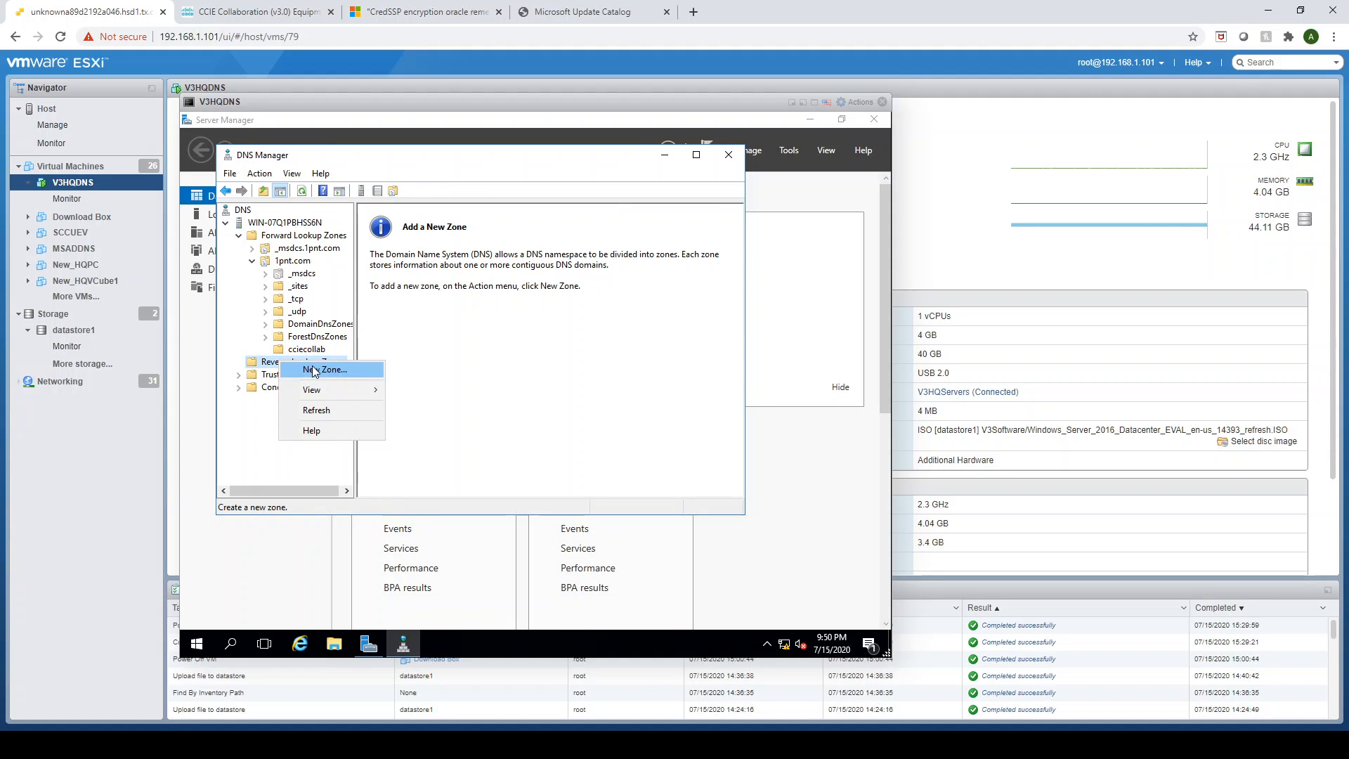
left_click(309, 369)
left_click(485, 417)
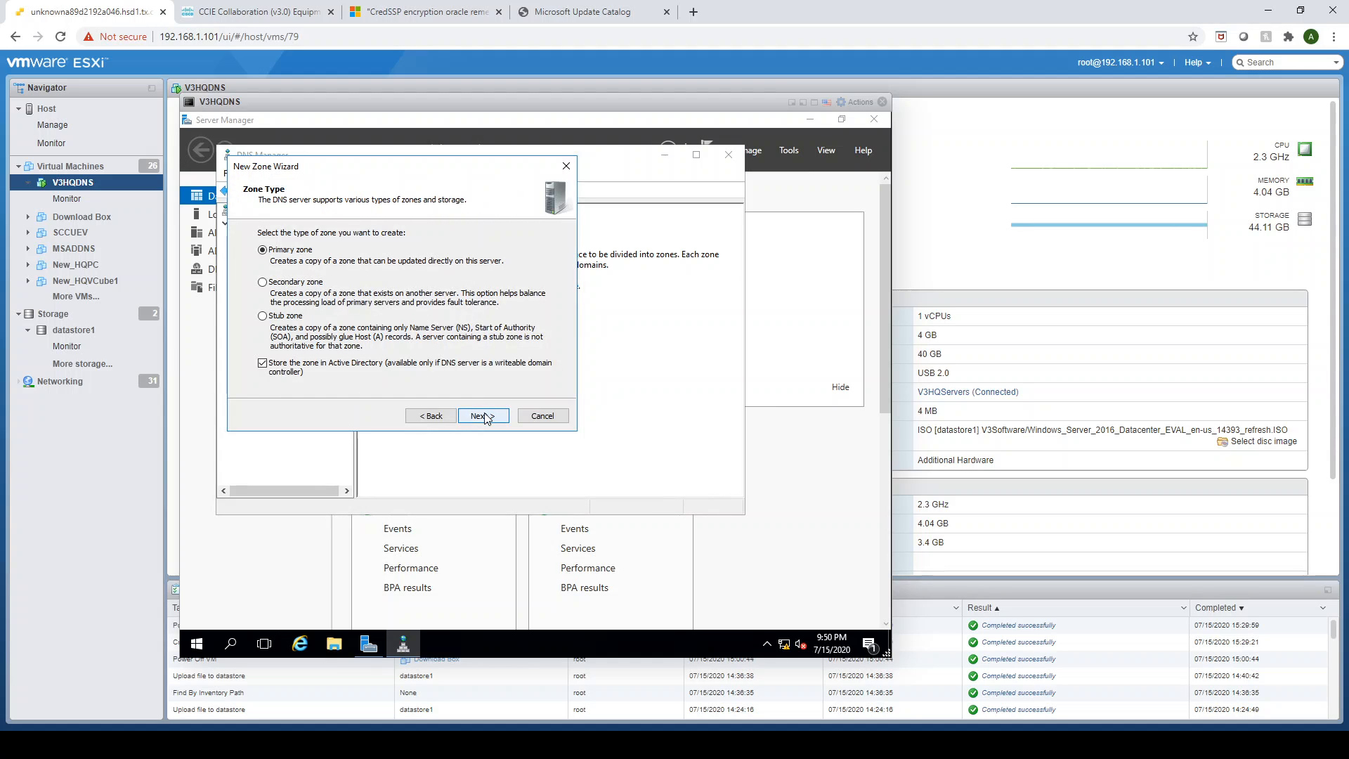
left_click(485, 416)
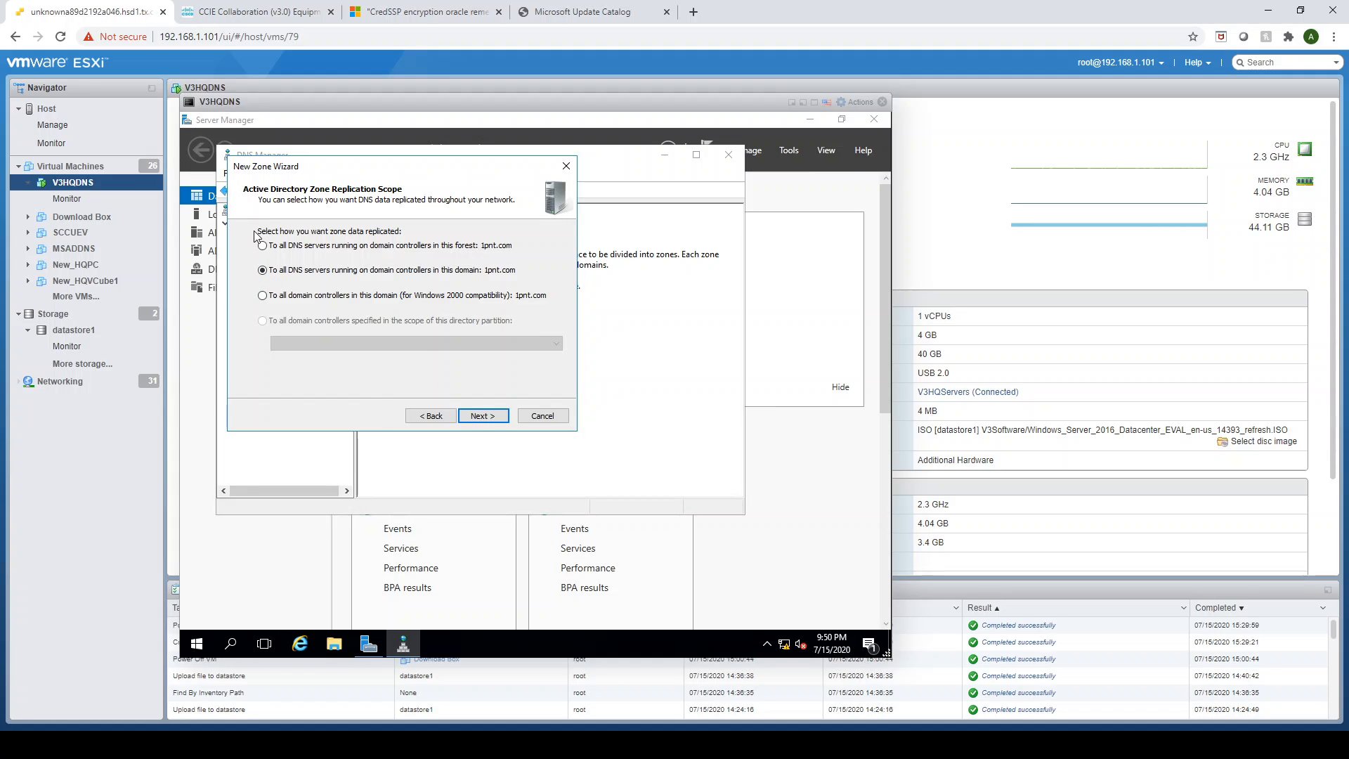
left_click(484, 417)
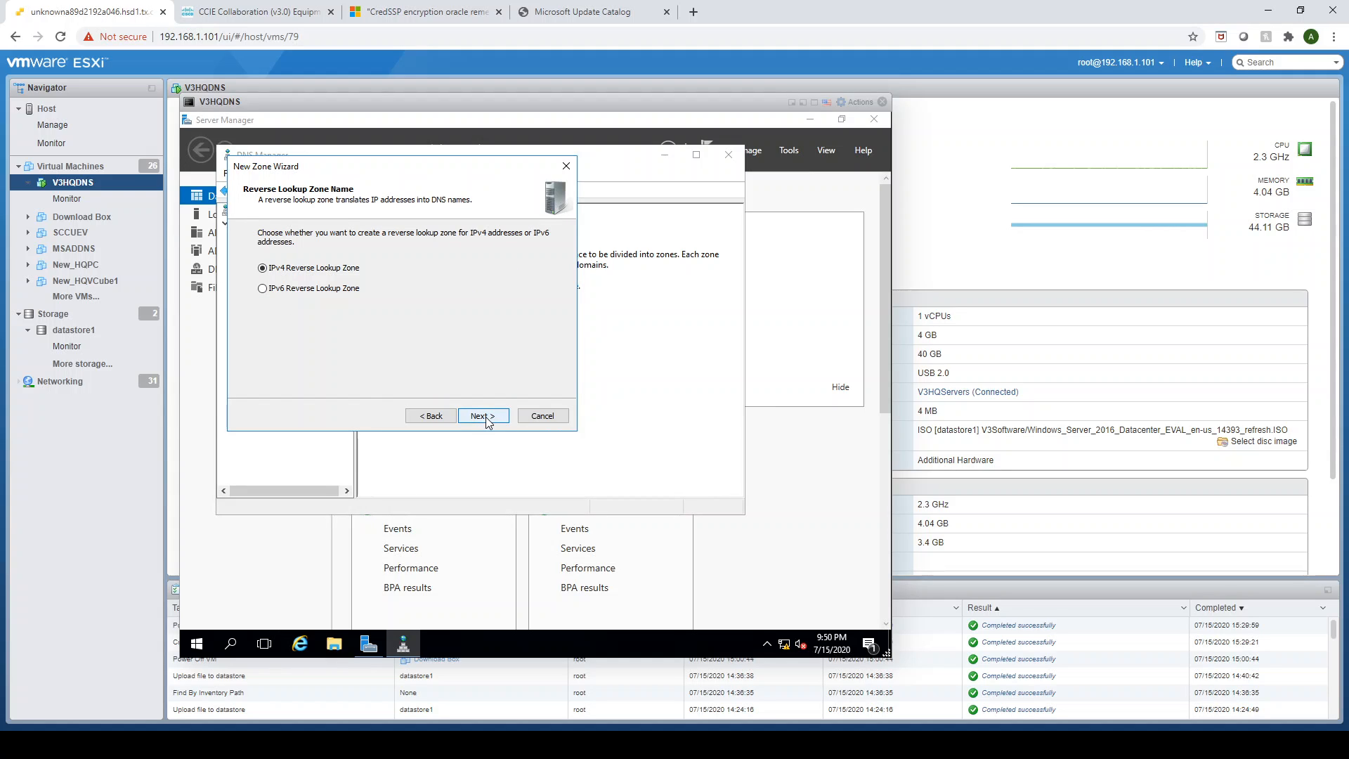
left_click(487, 416)
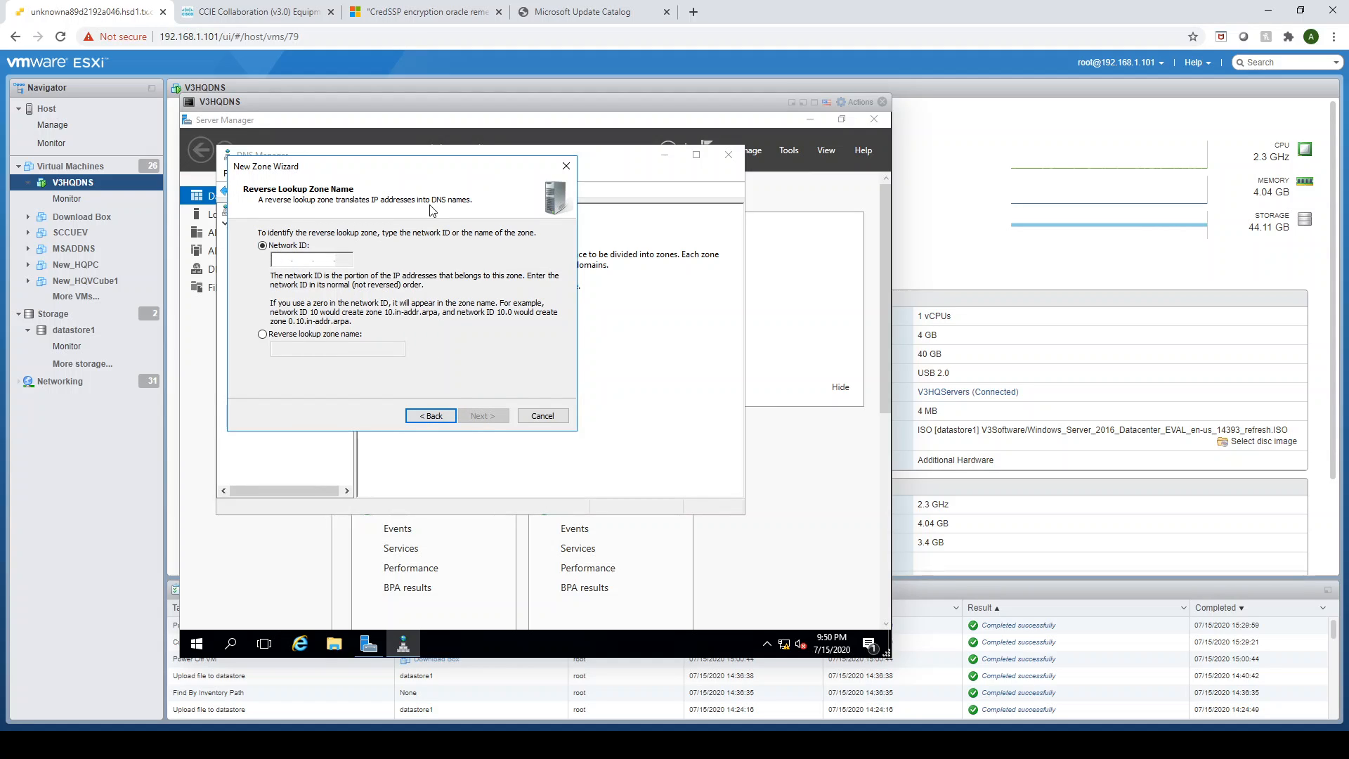
type("10.10.1")
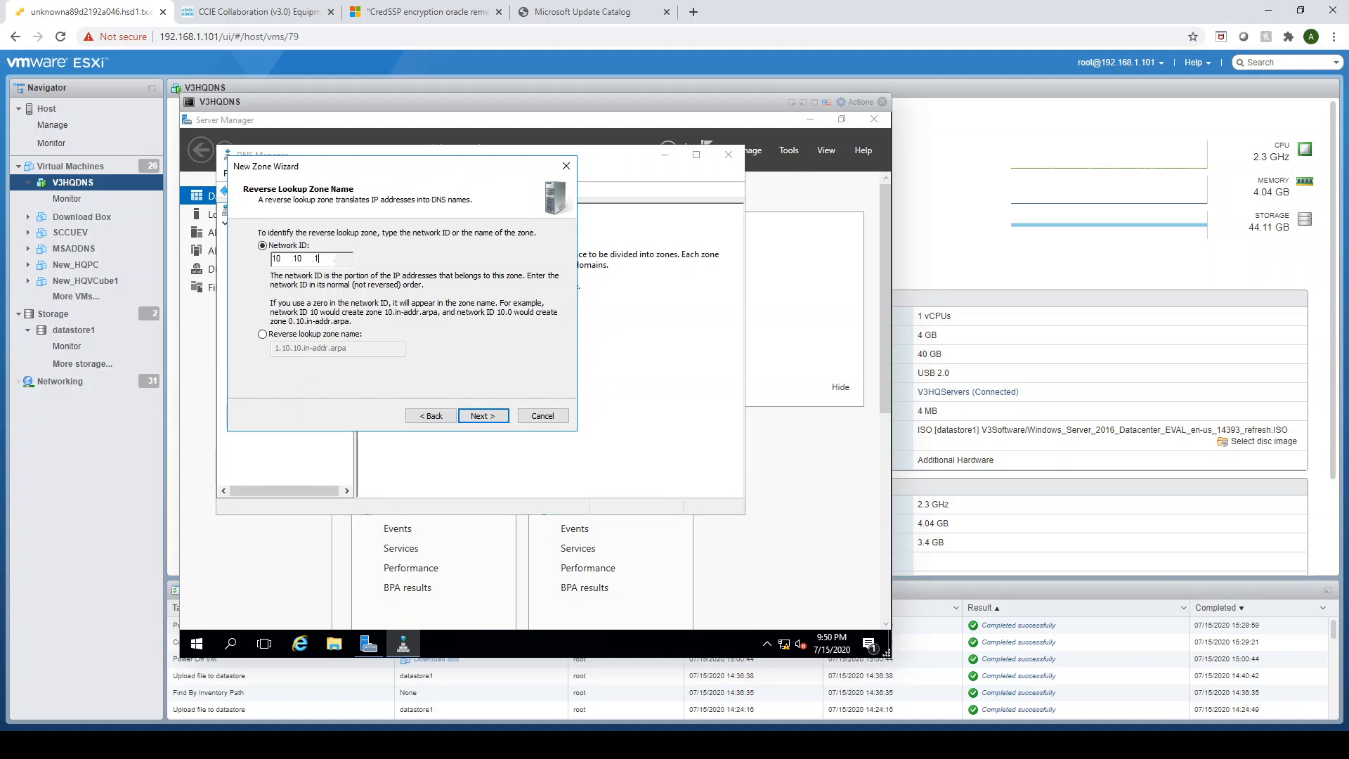
type("00")
left_click(487, 413)
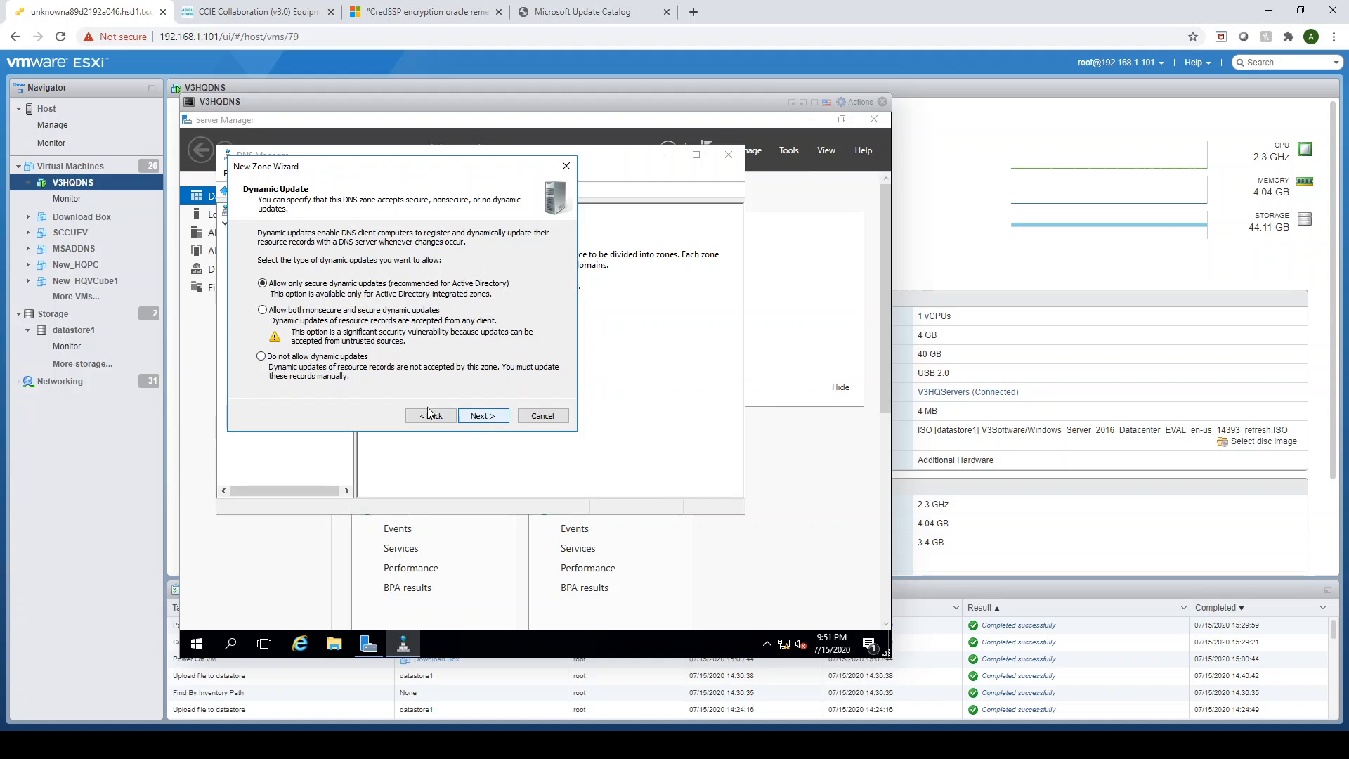
- Allow both nonsecure and secure dynamic updates for the reverse zone and finish the wizard
left_click(263, 310)
left_click(491, 417)
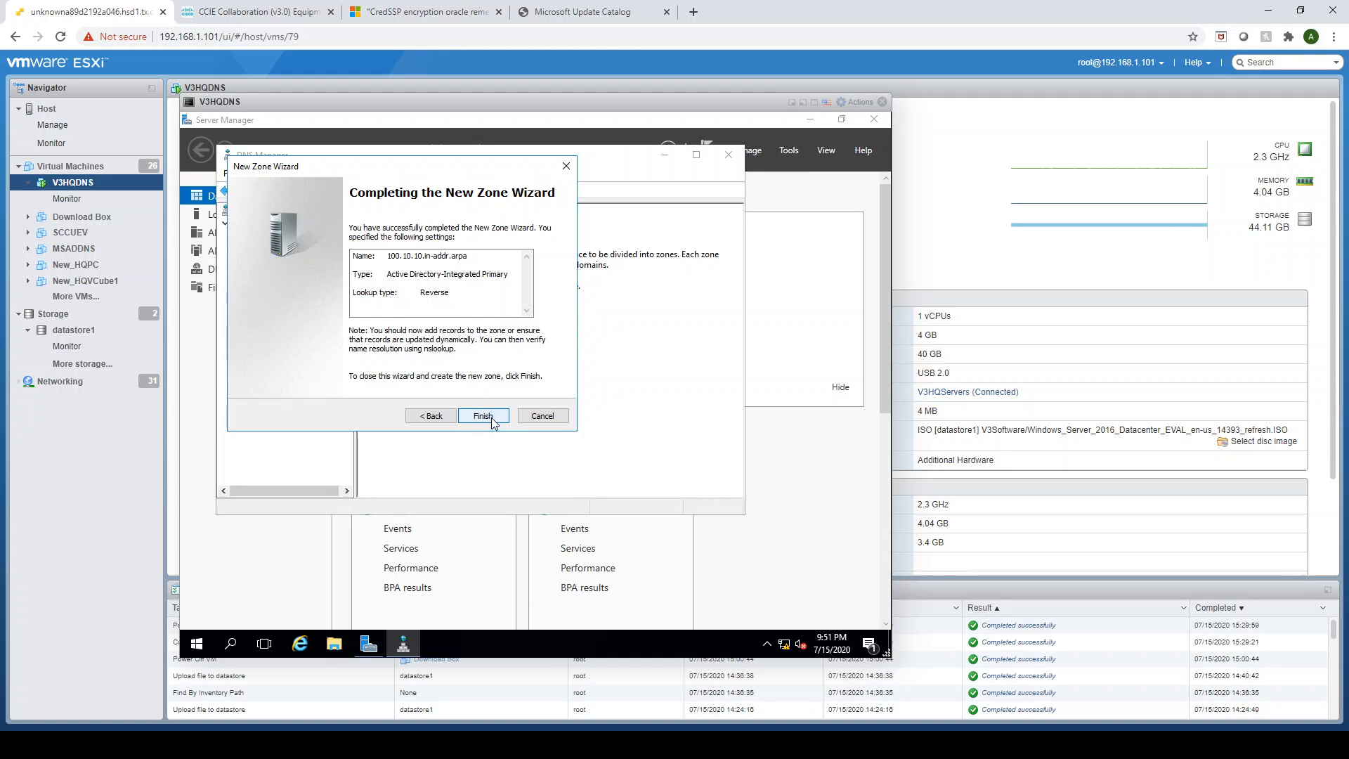
left_click(484, 417)
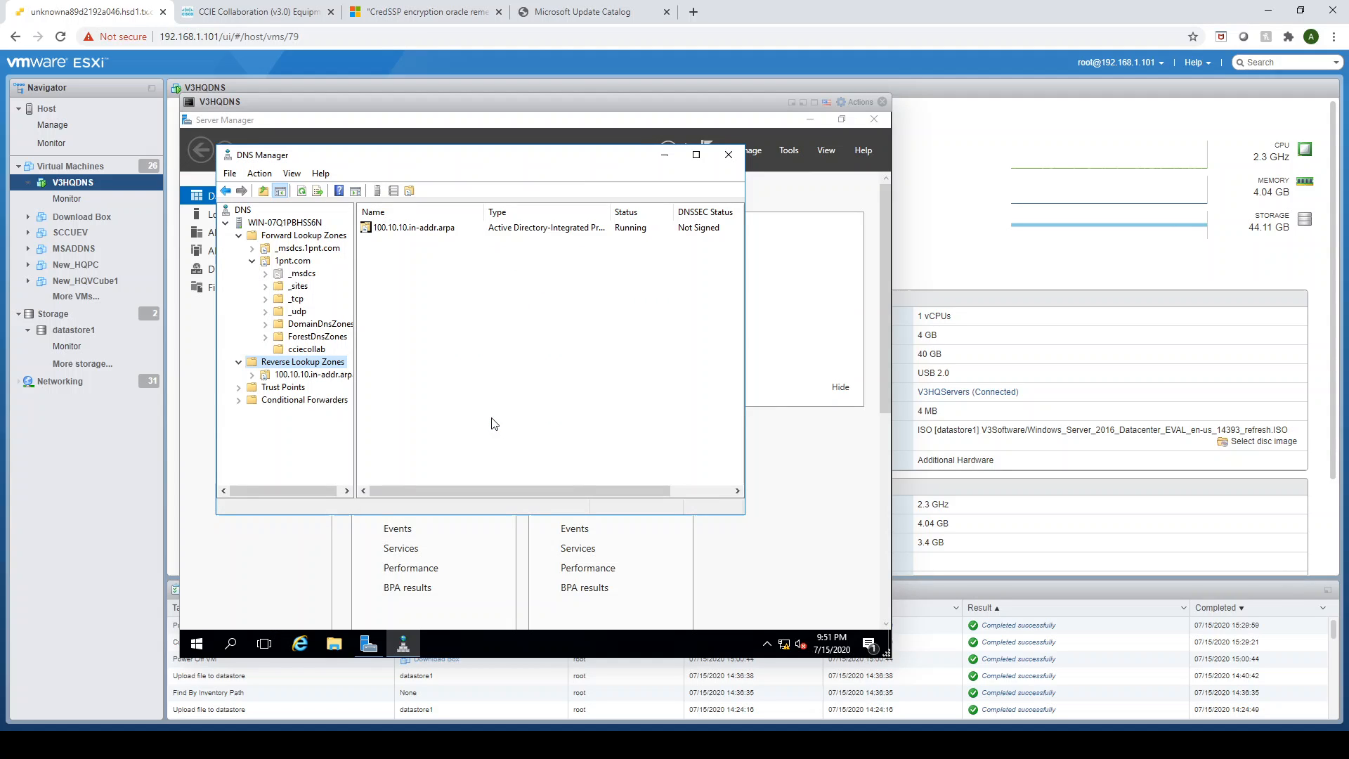
- Start a new primary, Active Directory-integrated IPv4 reverse lookup zone with network ID 10.10.101
right_click(320, 363)
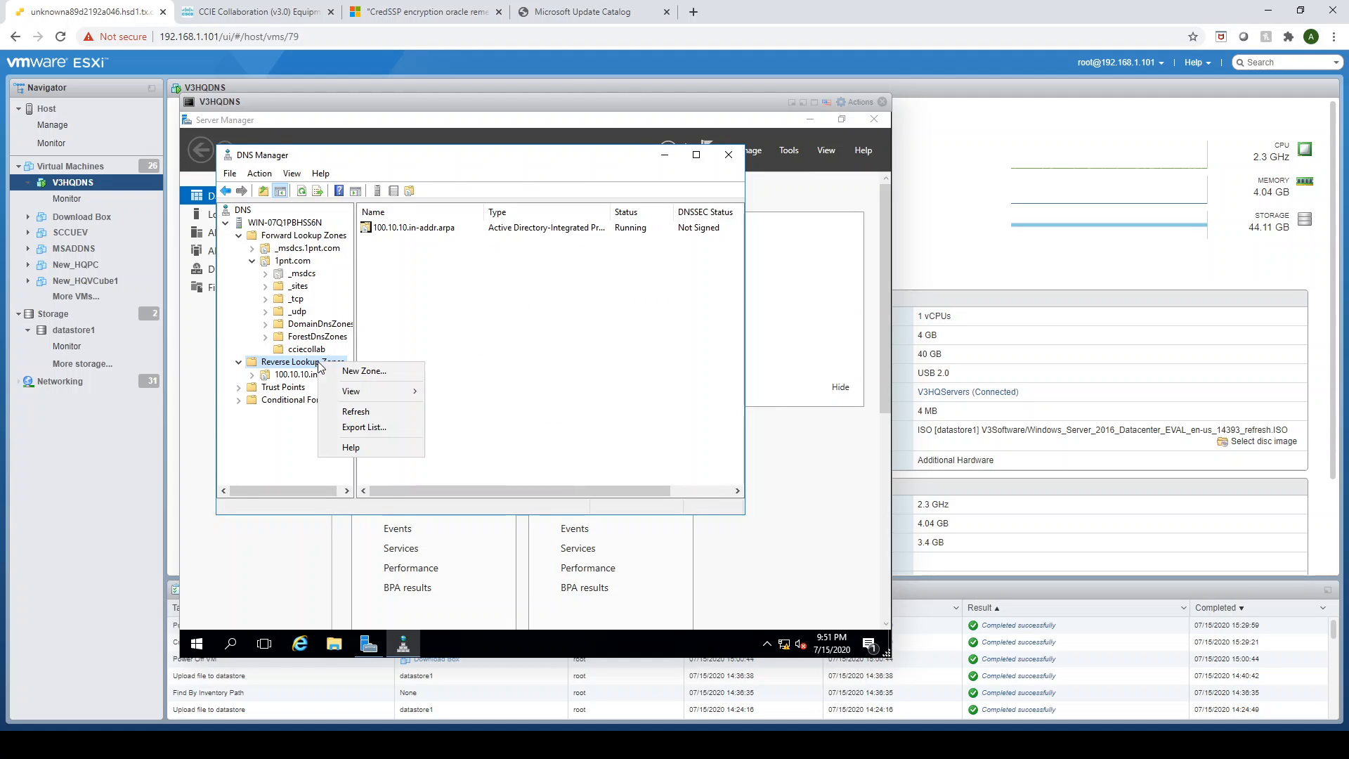
left_click(372, 375)
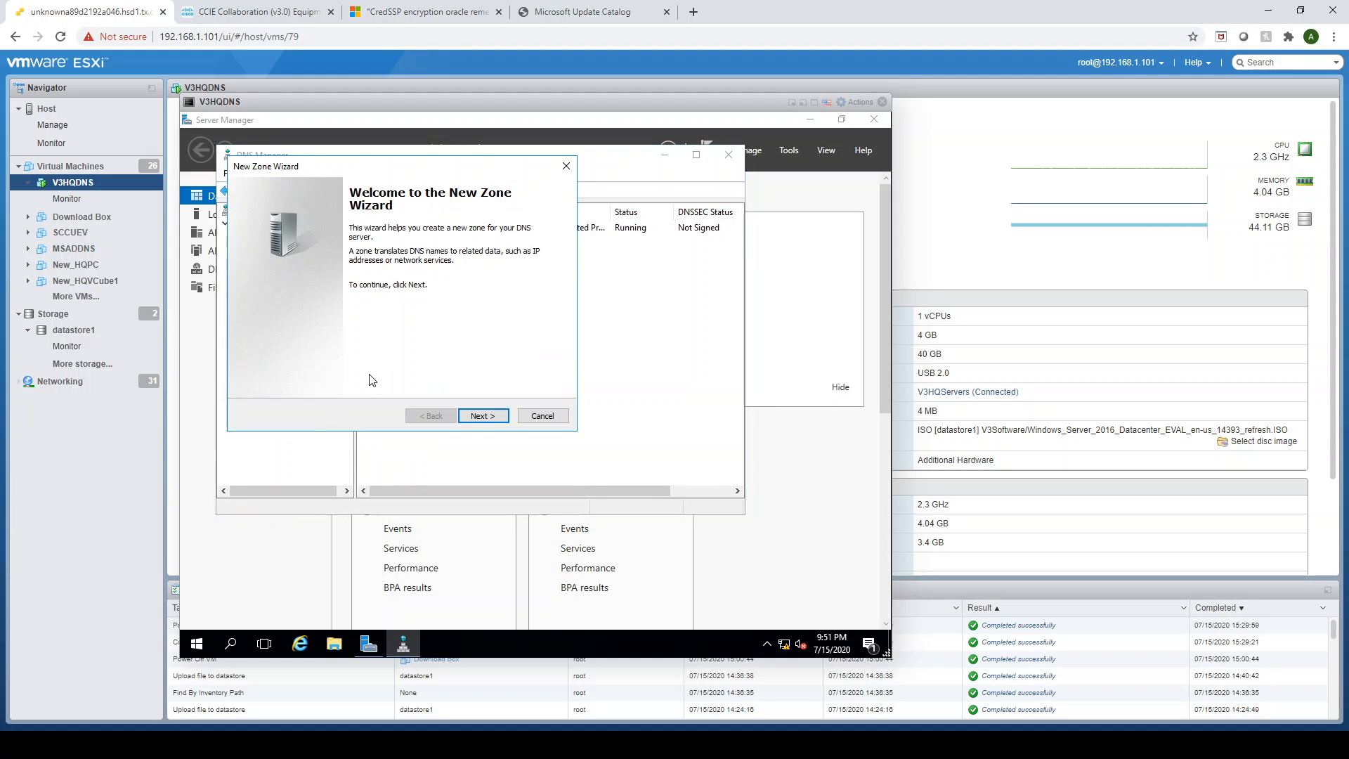
left_click(489, 417)
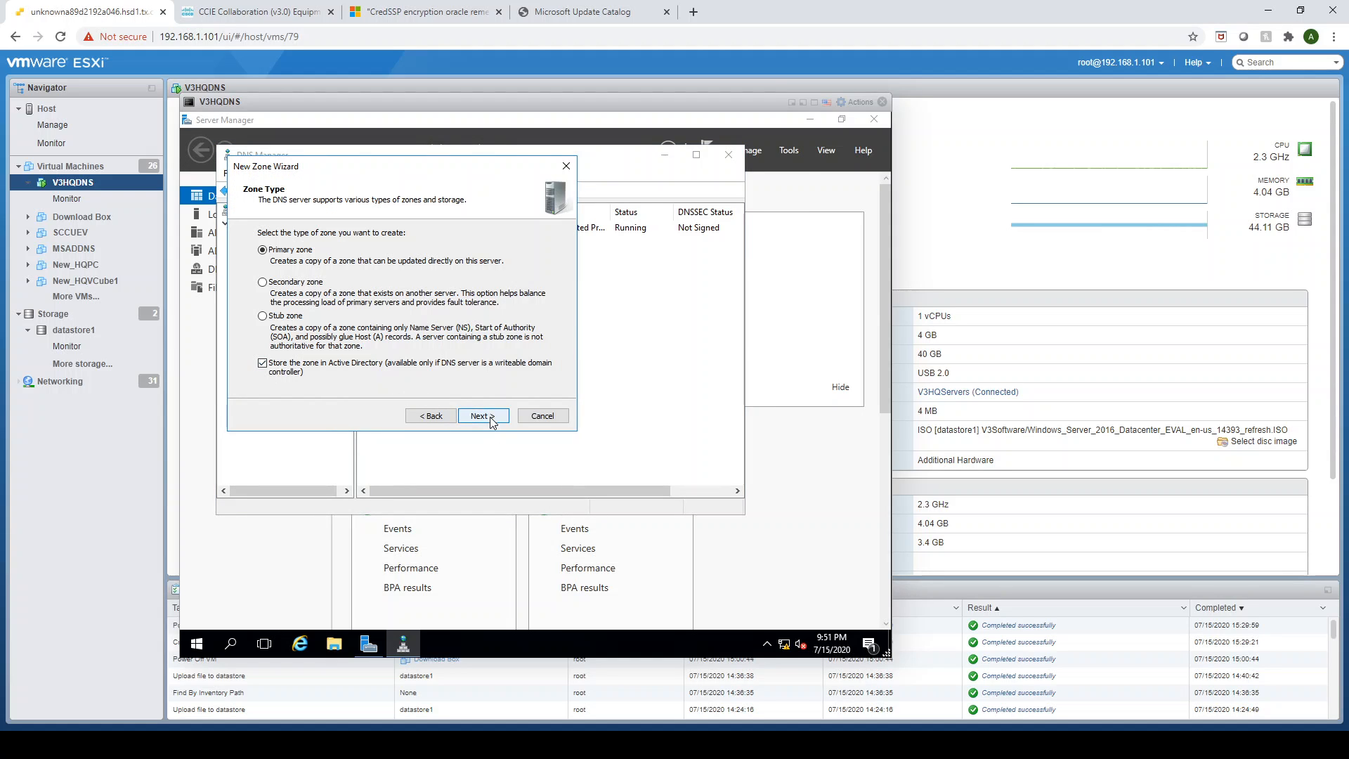
left_click(490, 420)
left_click(491, 420)
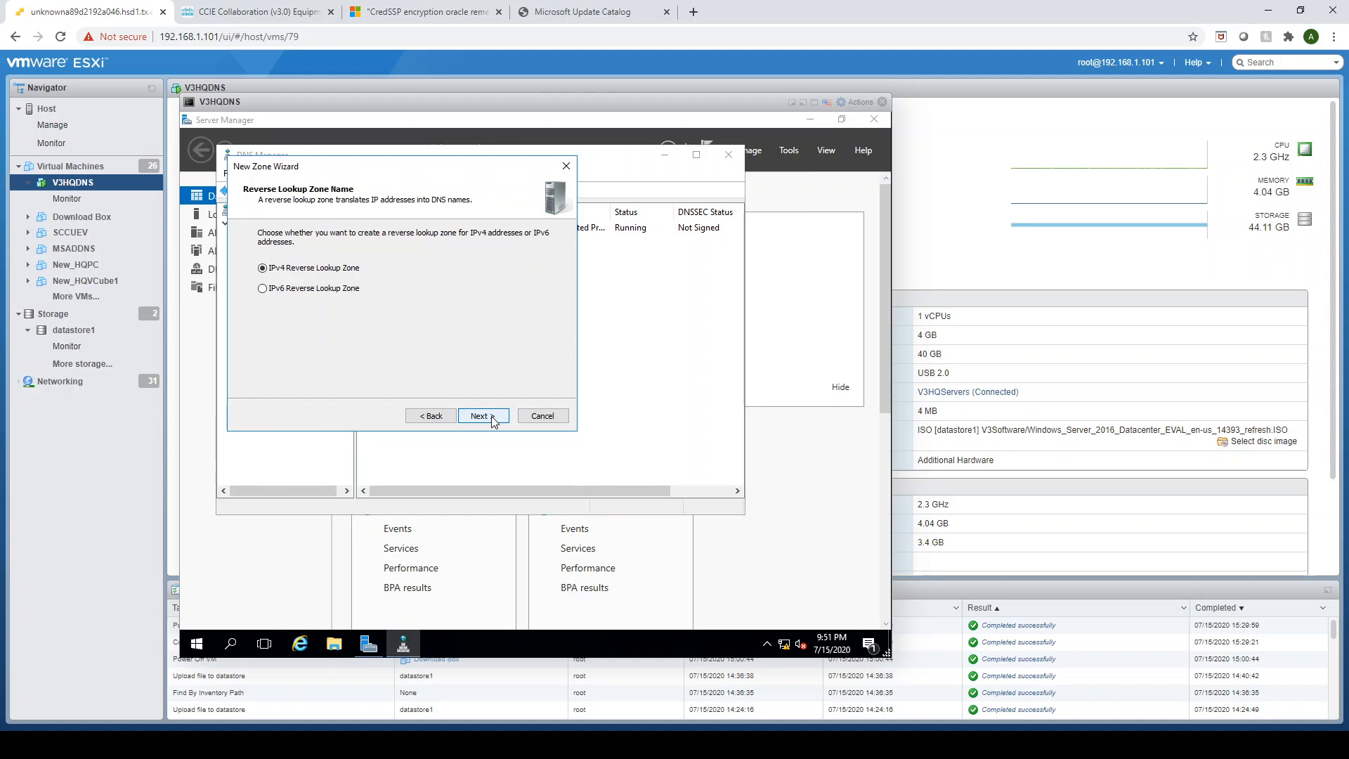
left_click(490, 417)
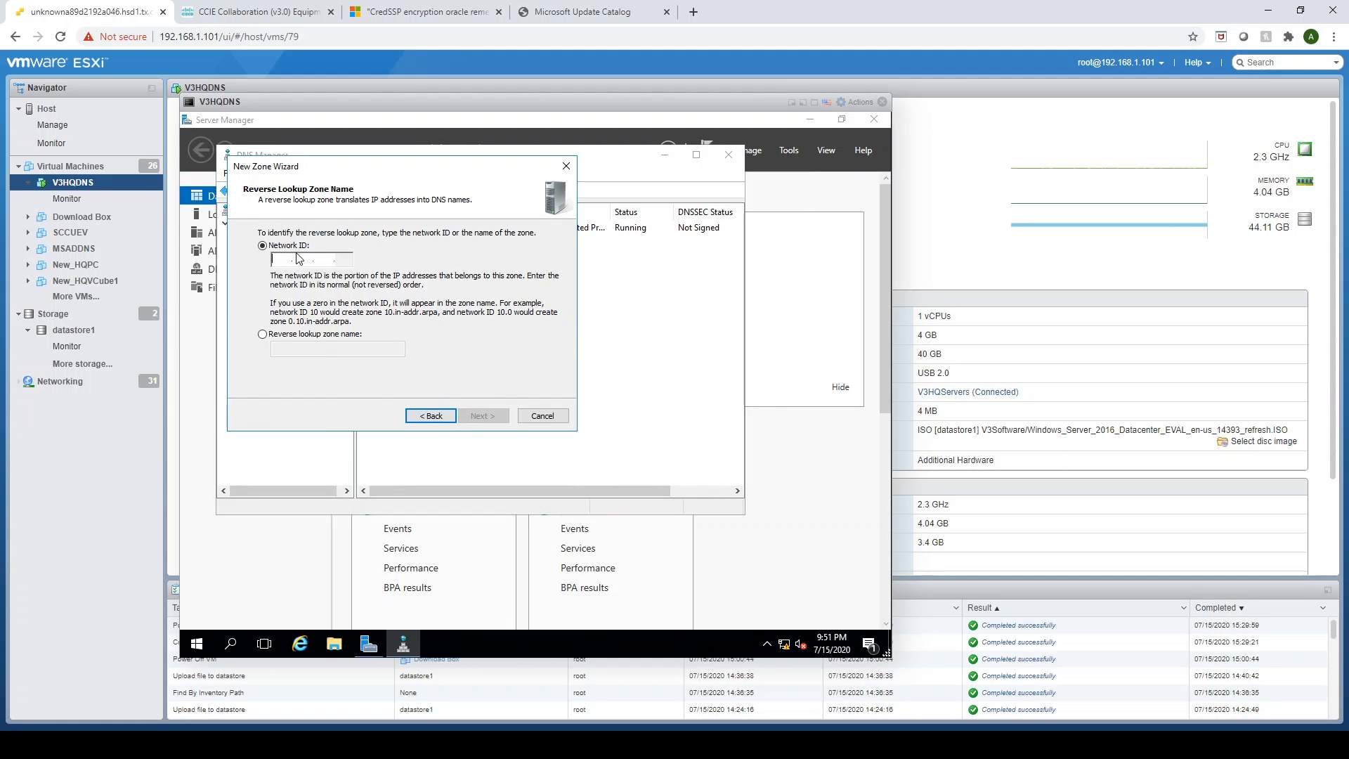
type("10.10.")
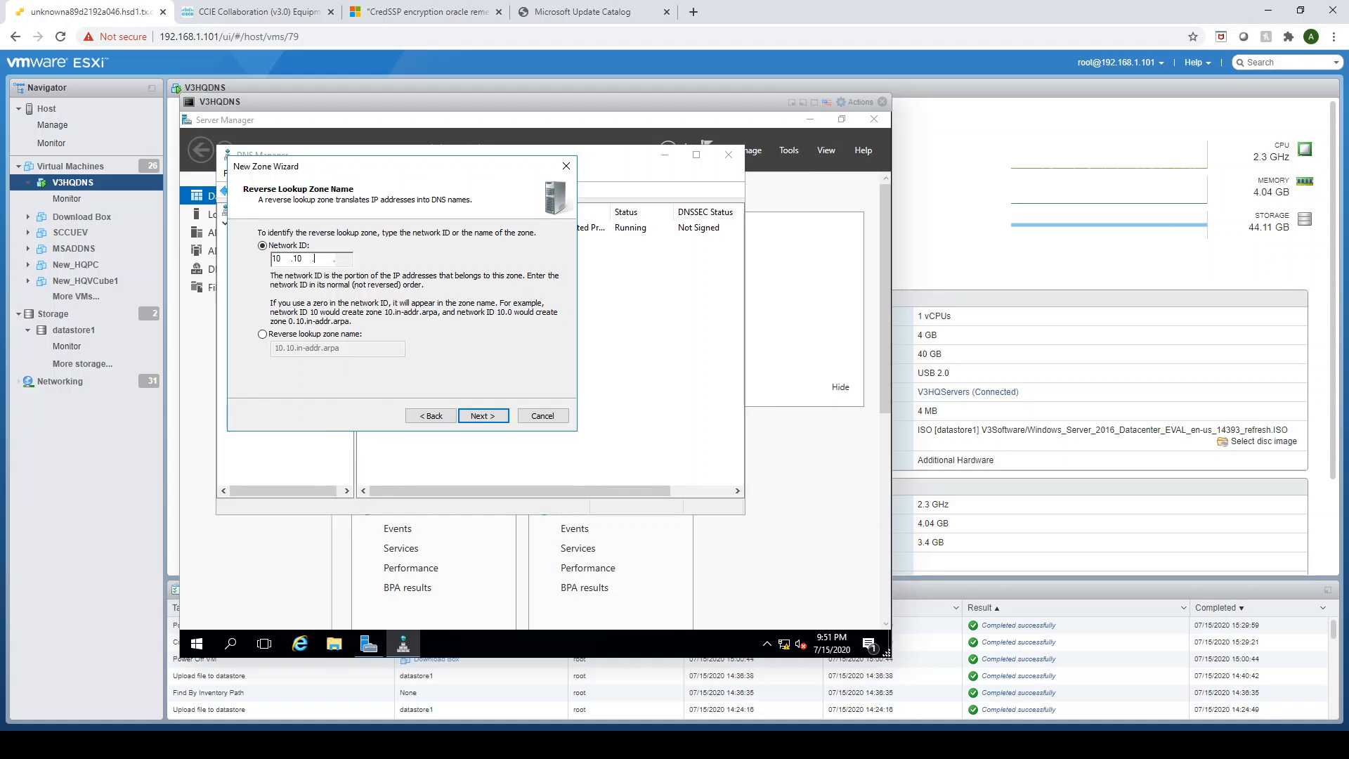
type("101.")
left_click(488, 416)
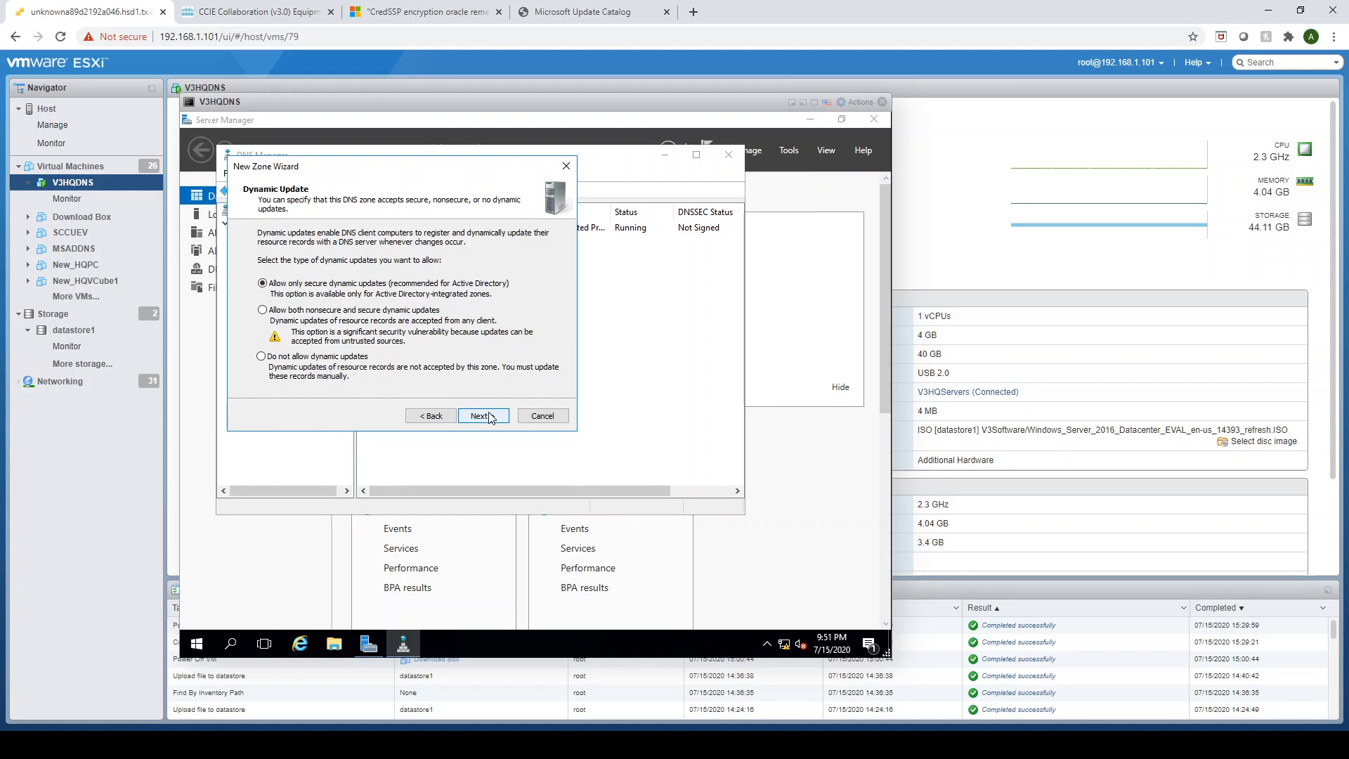
- Allow both nonsecure and secure dynamic updates for the 10.10.101 reverse zone and finish the wizard
left_click(262, 310)
left_click(483, 416)
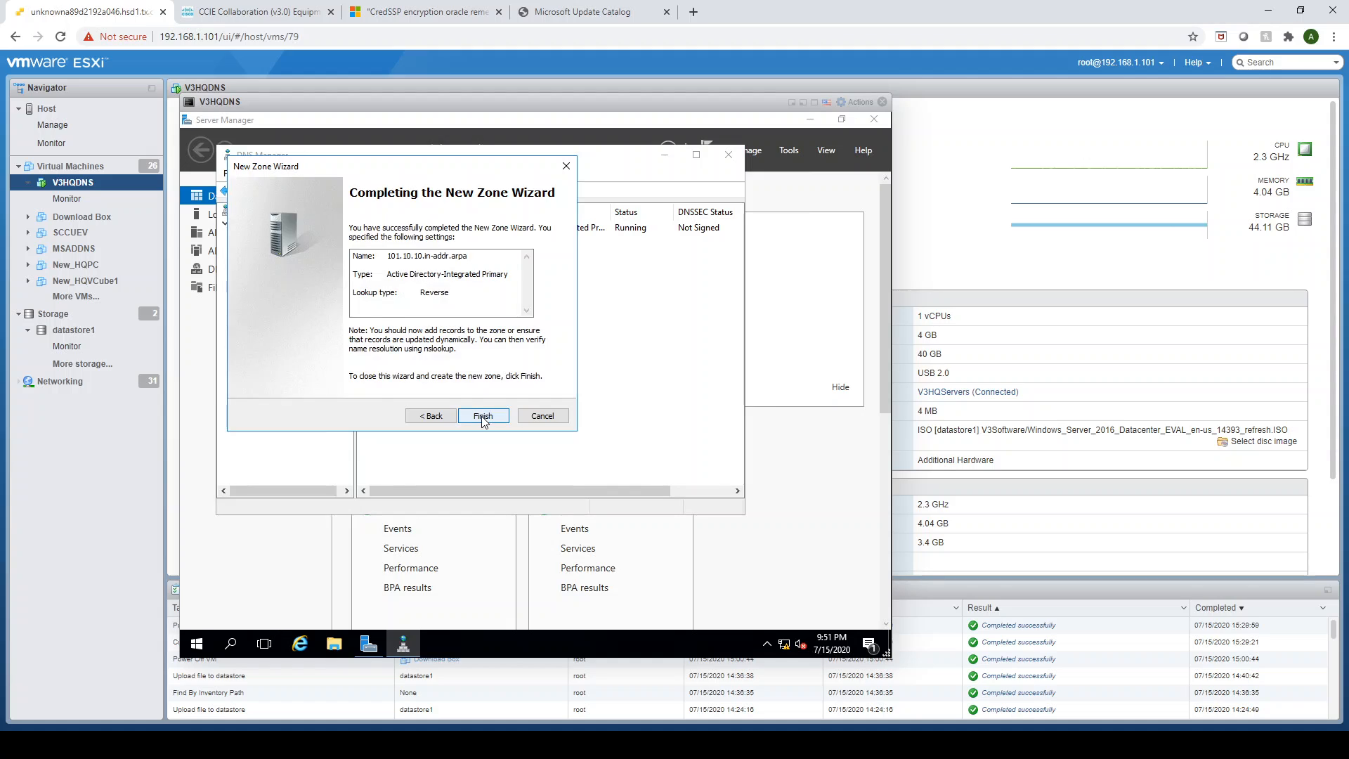
left_click(483, 416)
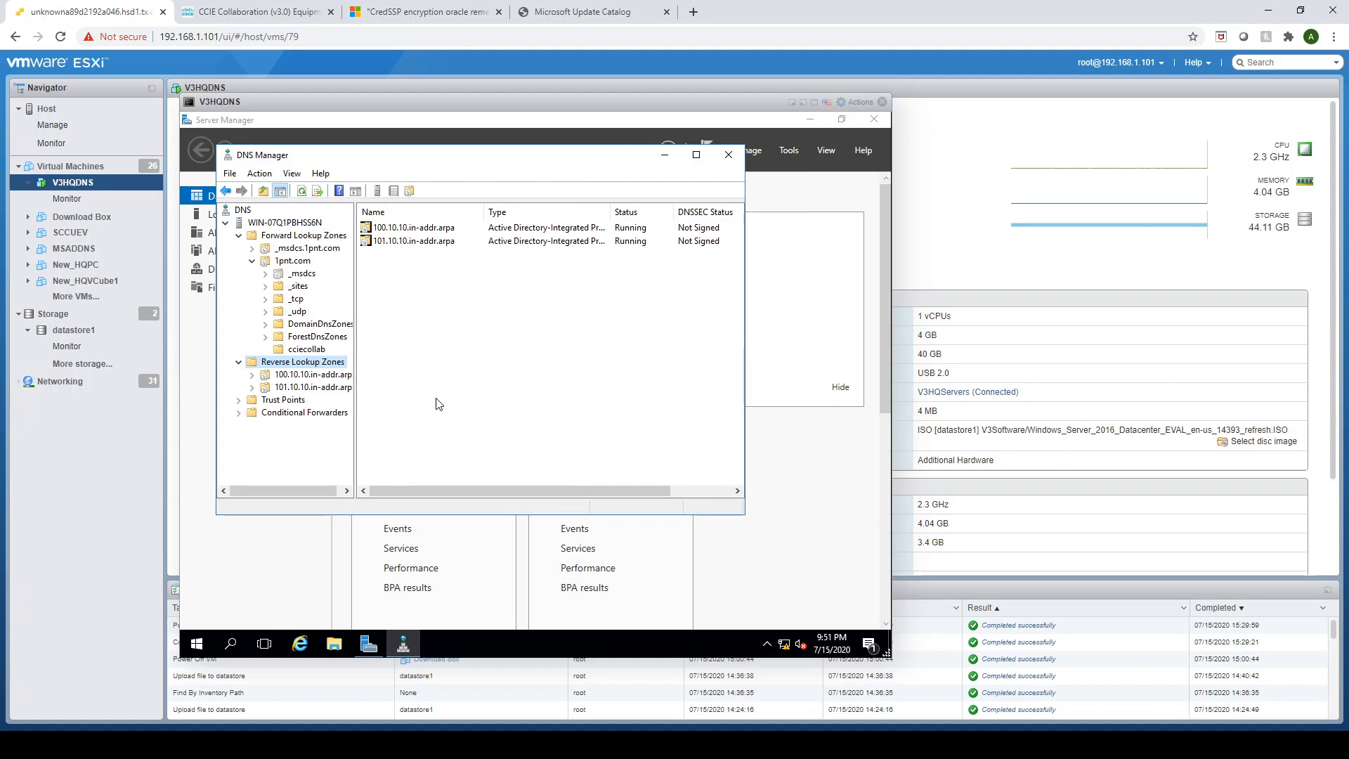
- Start another primary, Active Directory-integrated IPv4 reverse lookup zone with network ID 10.10.102
right_click(301, 362)
left_click(347, 368)
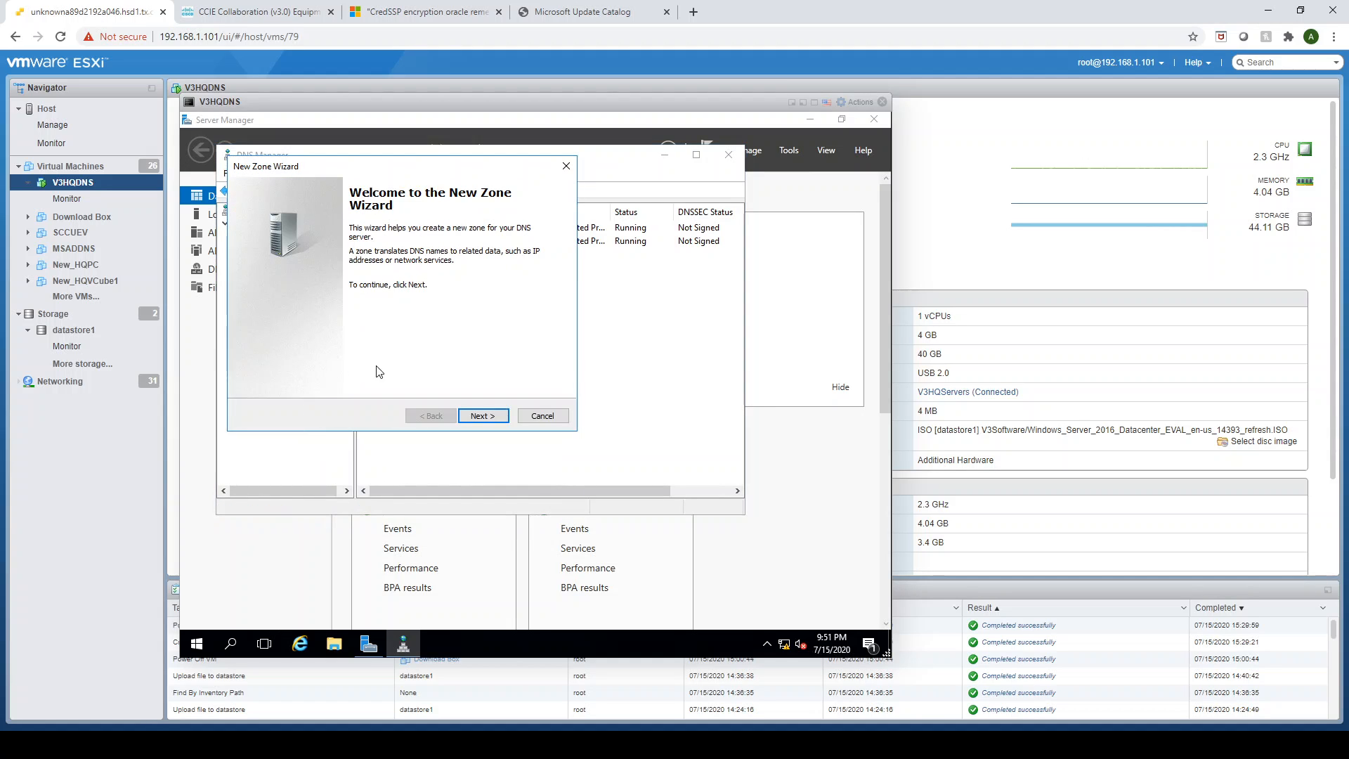
left_click(492, 416)
left_click(484, 417)
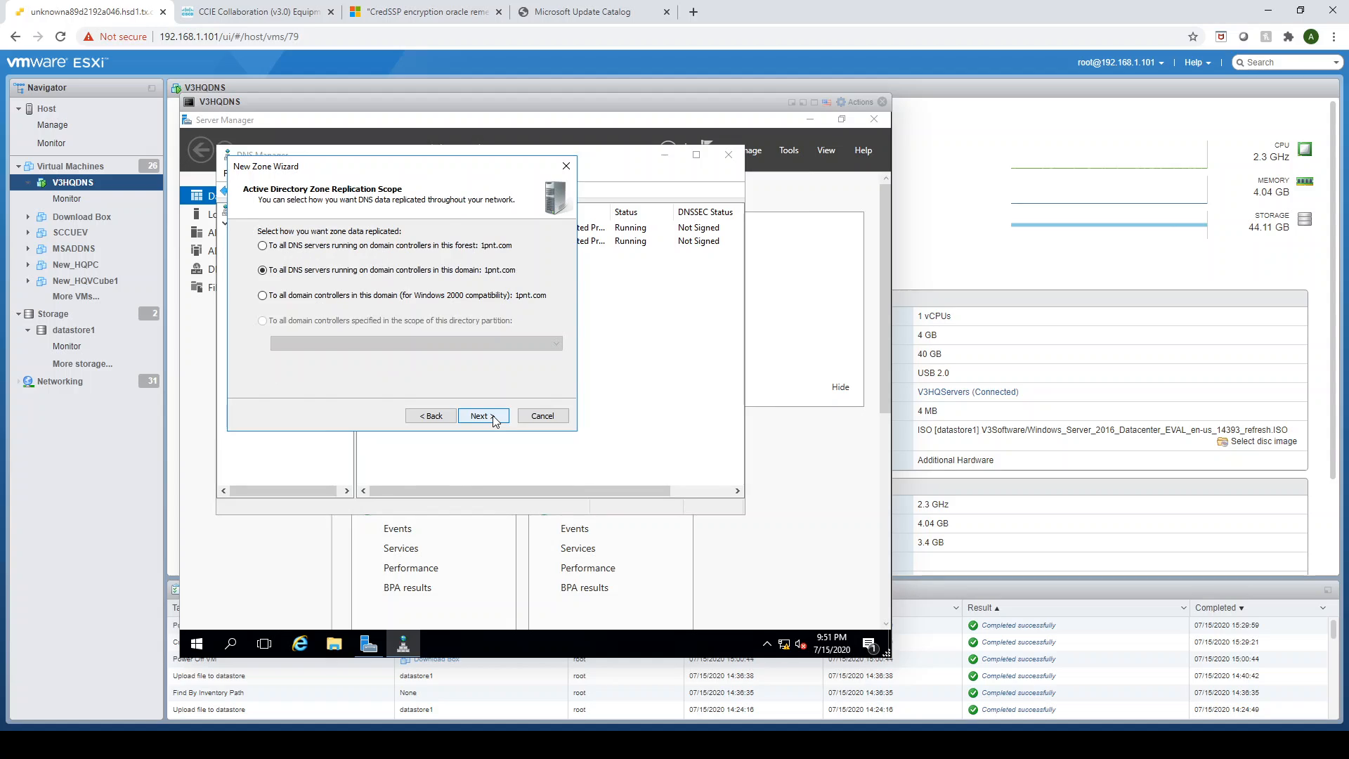
left_click(484, 416)
left_click(484, 416)
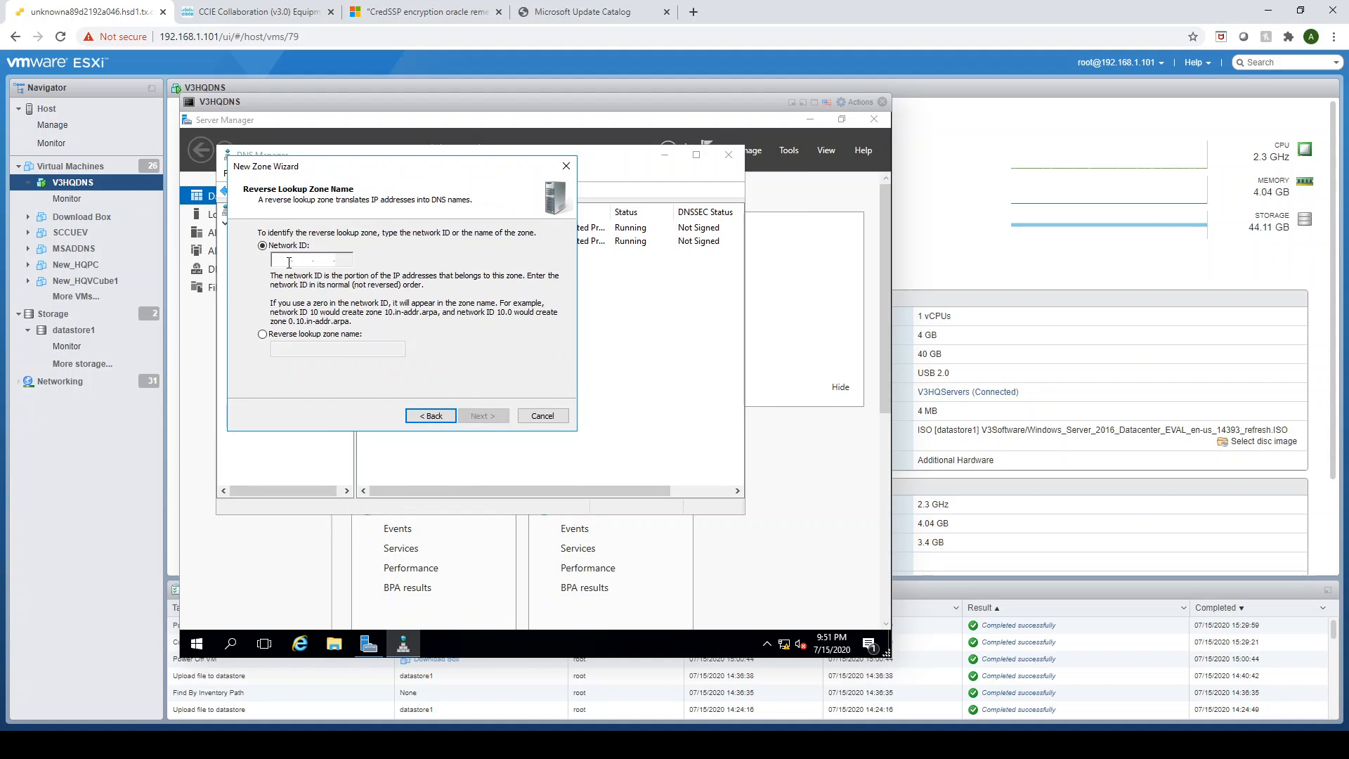
type("10.10.102.")
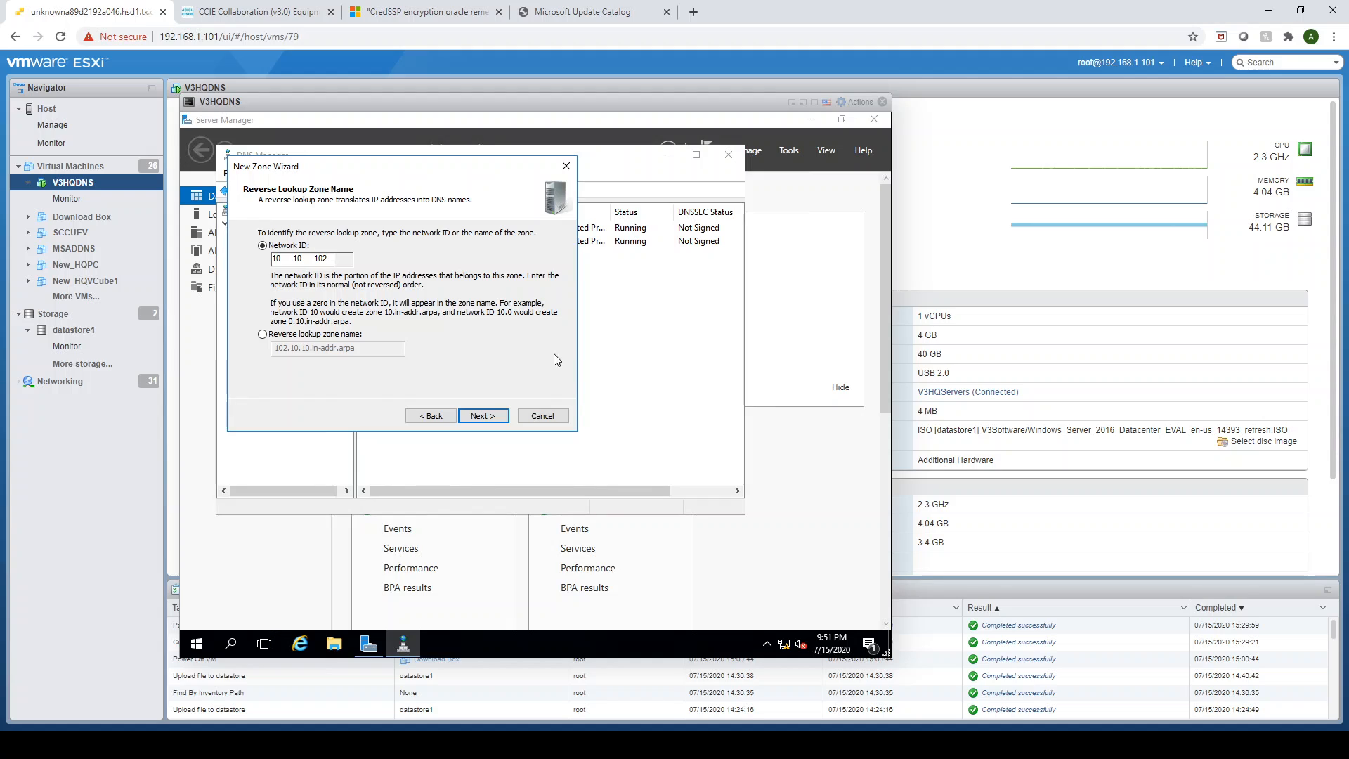
left_click(479, 417)
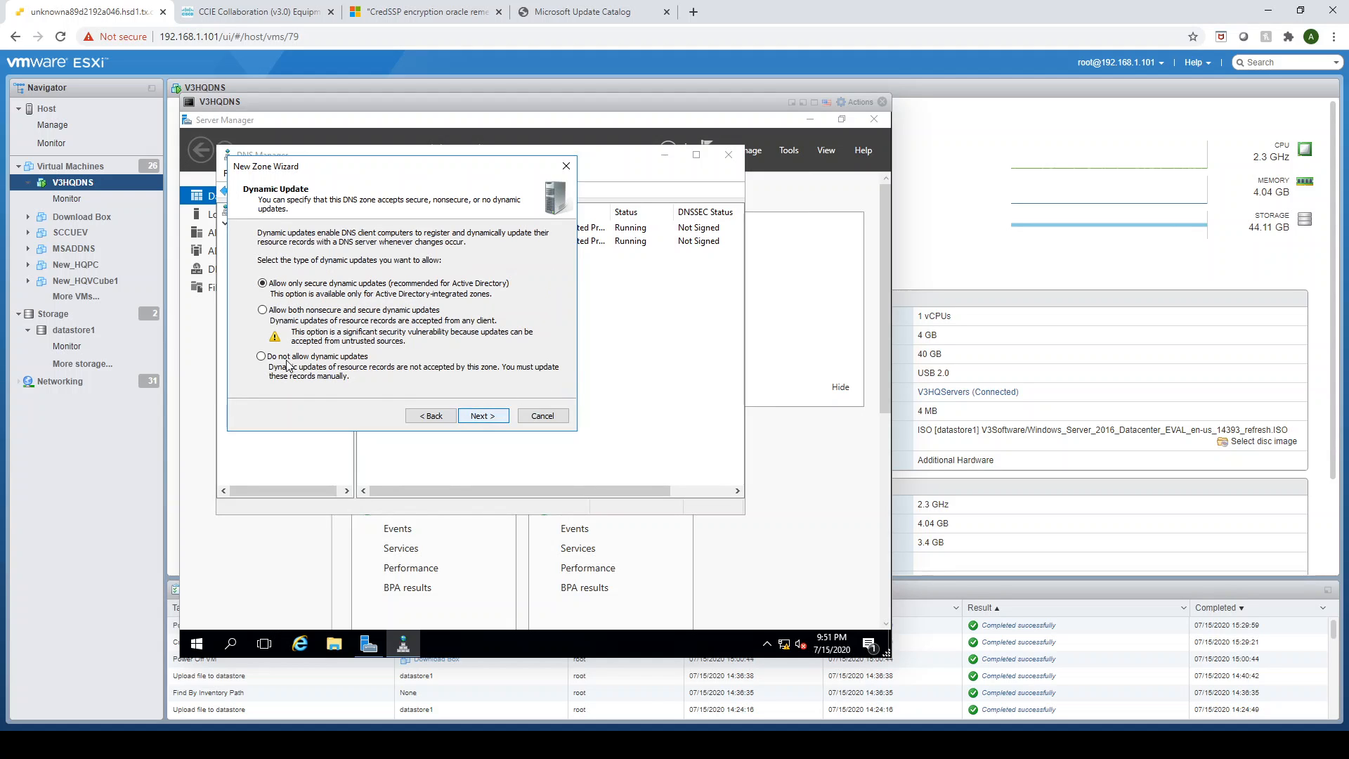
- Allow both nonsecure and secure dynamic updates for the 10.10.102 reverse zone and finish the wizard
left_click(262, 310)
left_click(485, 416)
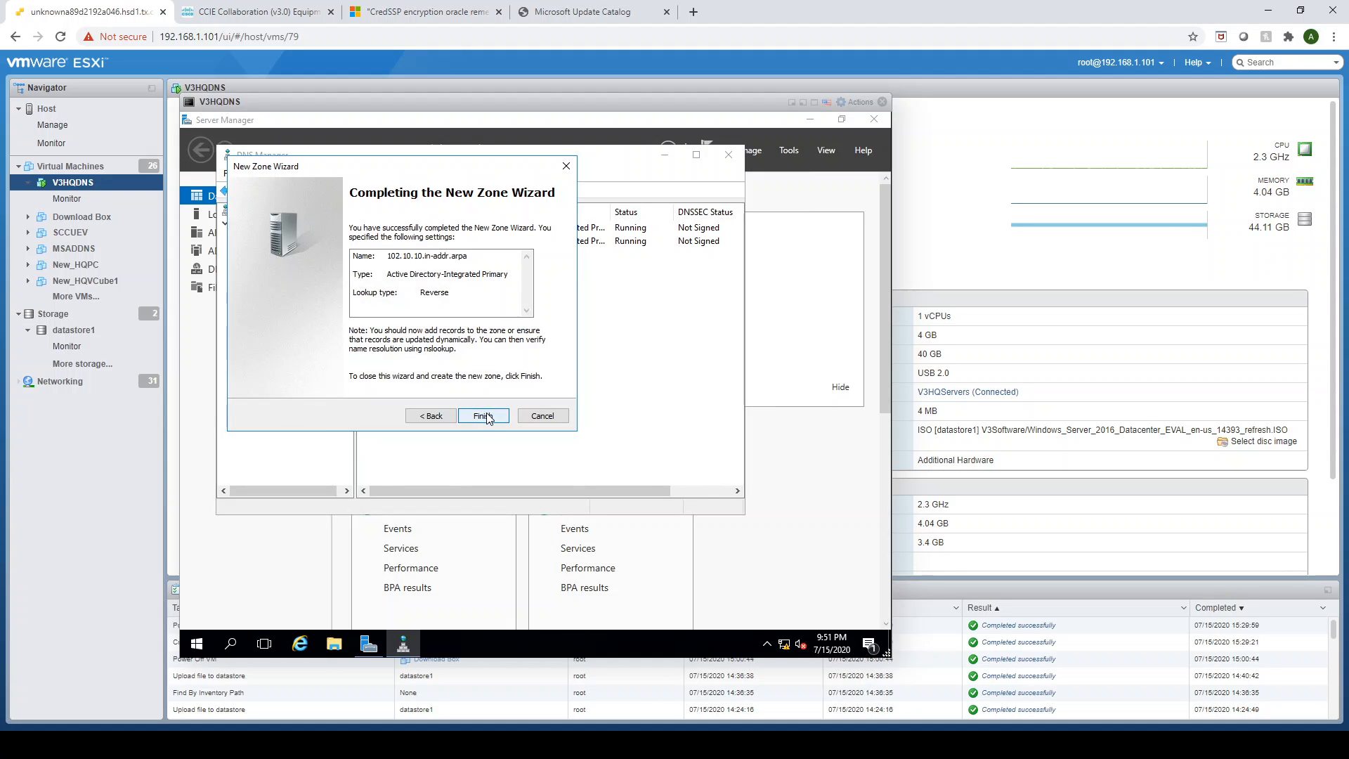
left_click(488, 419)
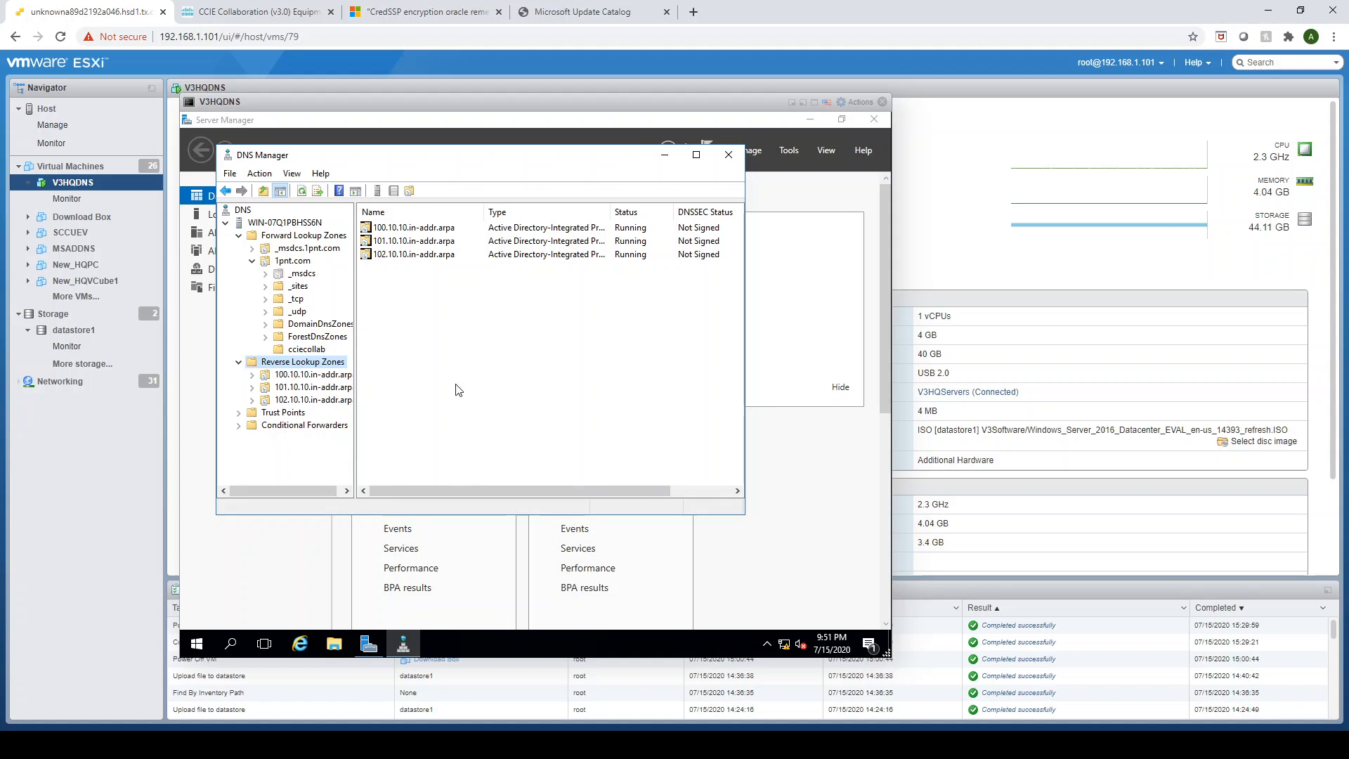
- Add a host record HQCUCMPUB with IP 10.10.100.11 in the cciecollab domain, creating its associated PTR record
left_click(314, 350)
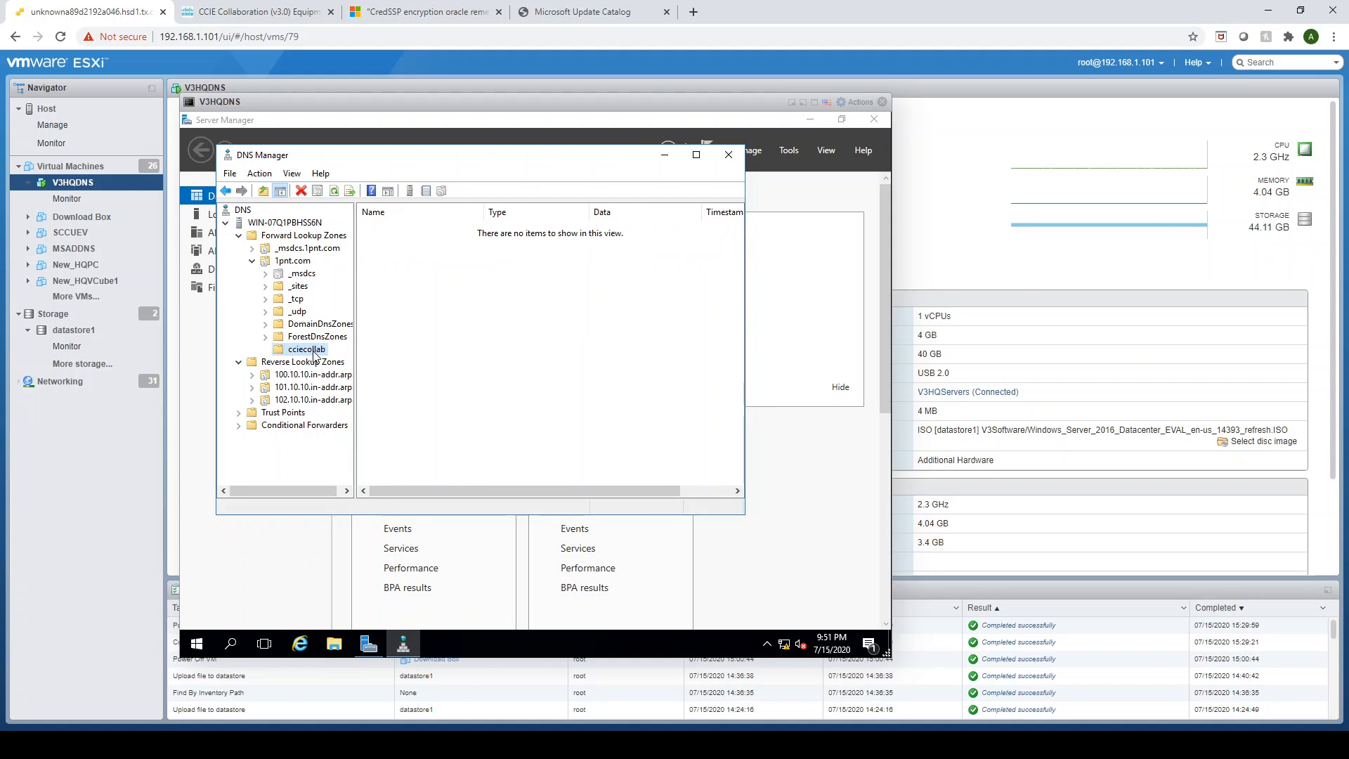
right_click(315, 350)
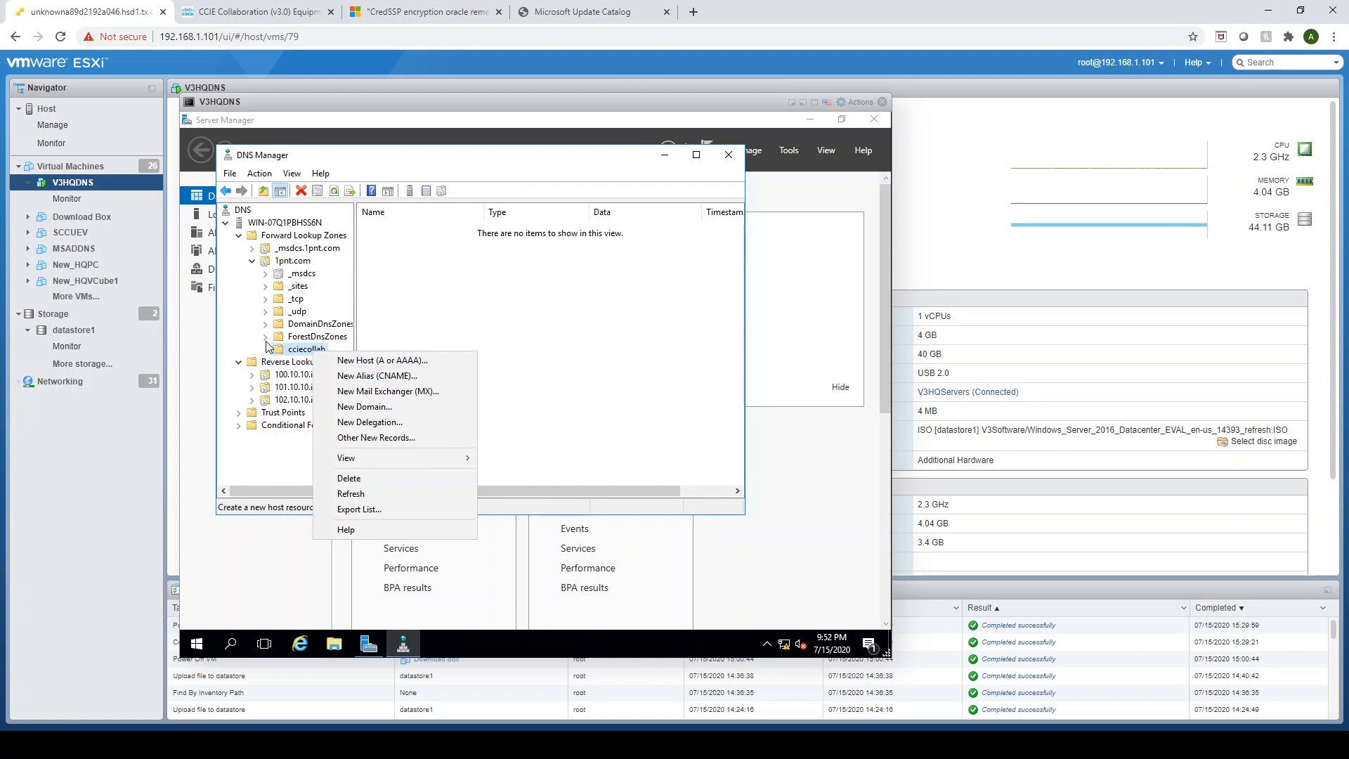
left_click(298, 352)
right_click(298, 353)
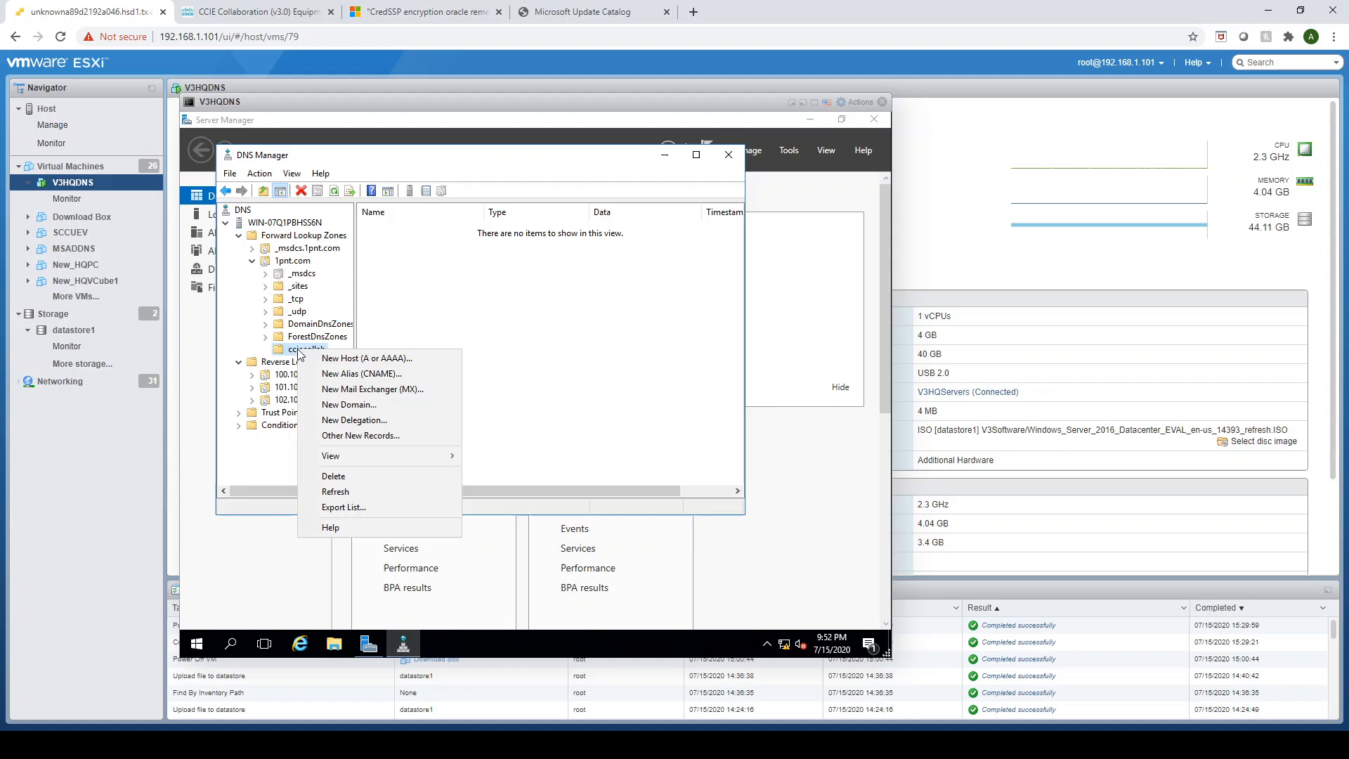
left_click(360, 358)
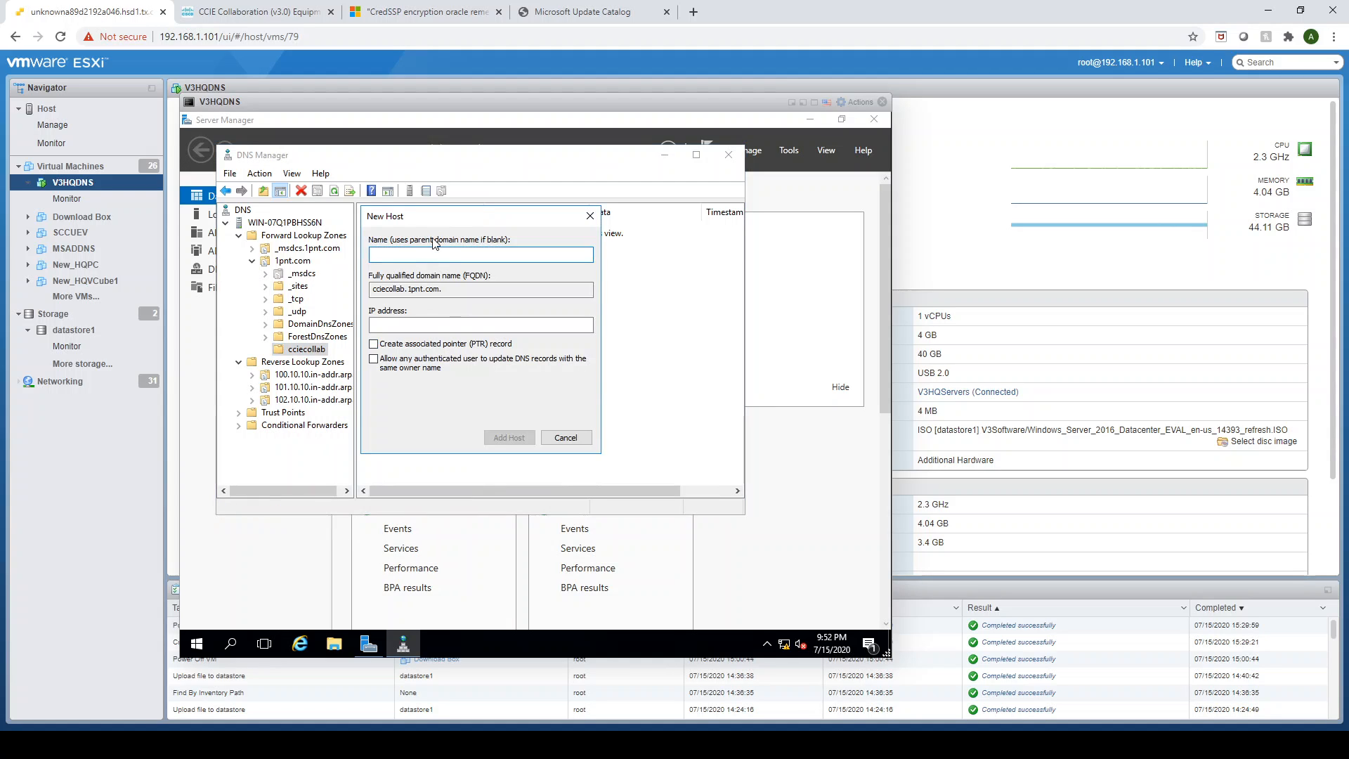
type("HQCUCMPUB")
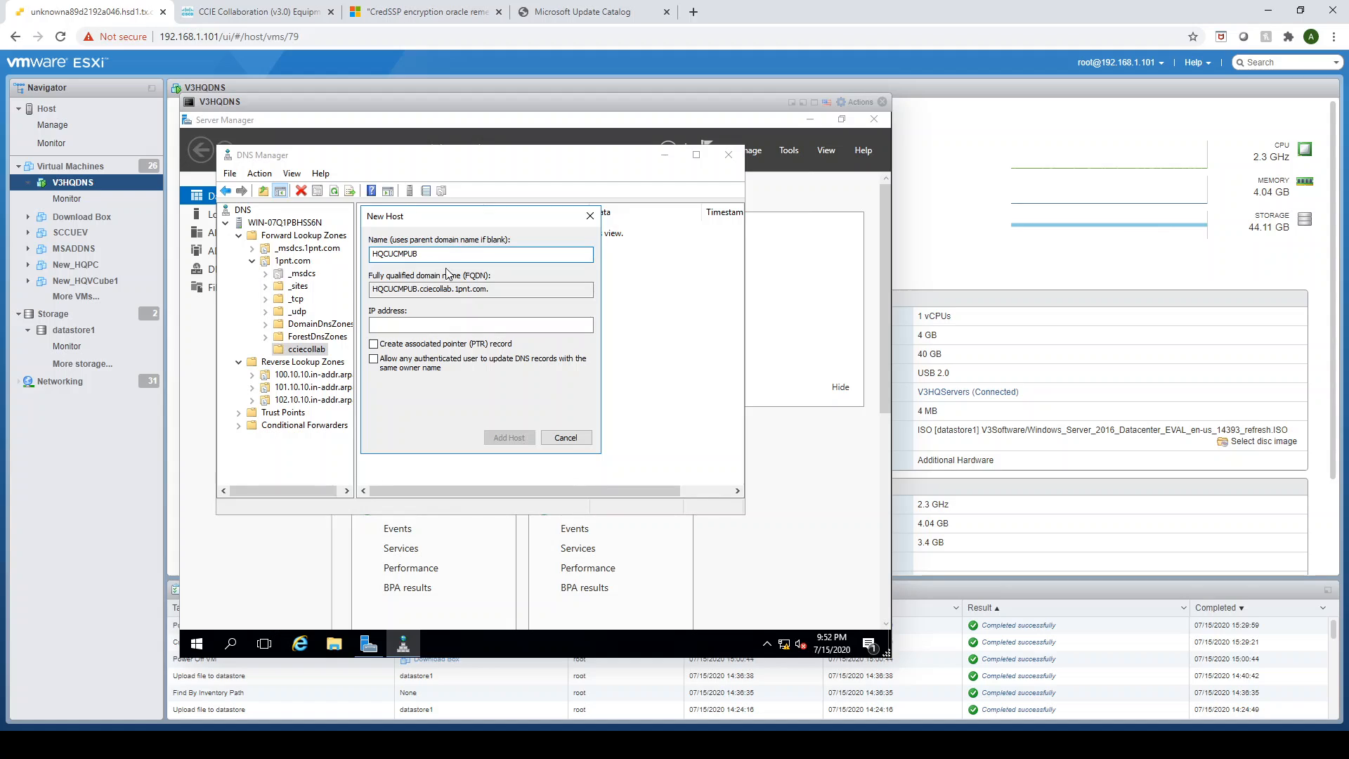
left_click(408, 325)
type("10")
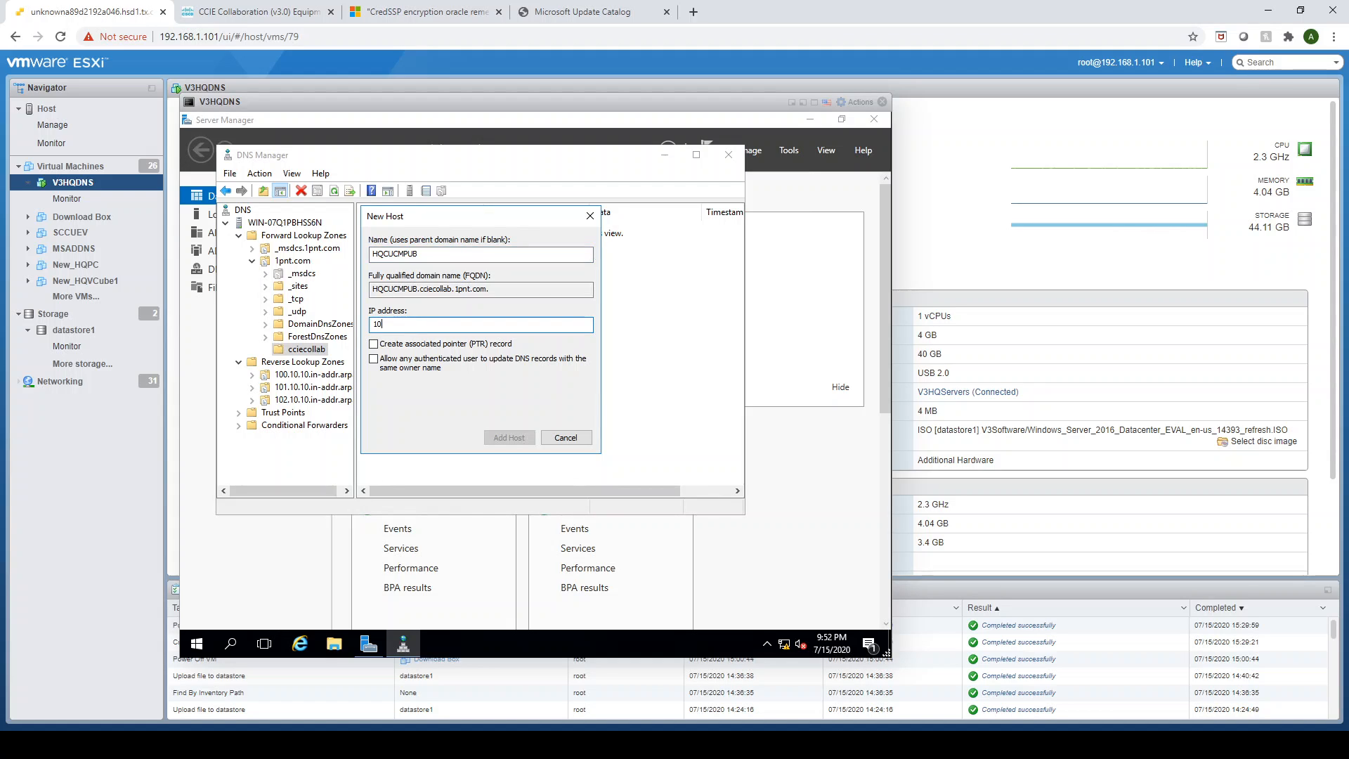
type(".10.100.11")
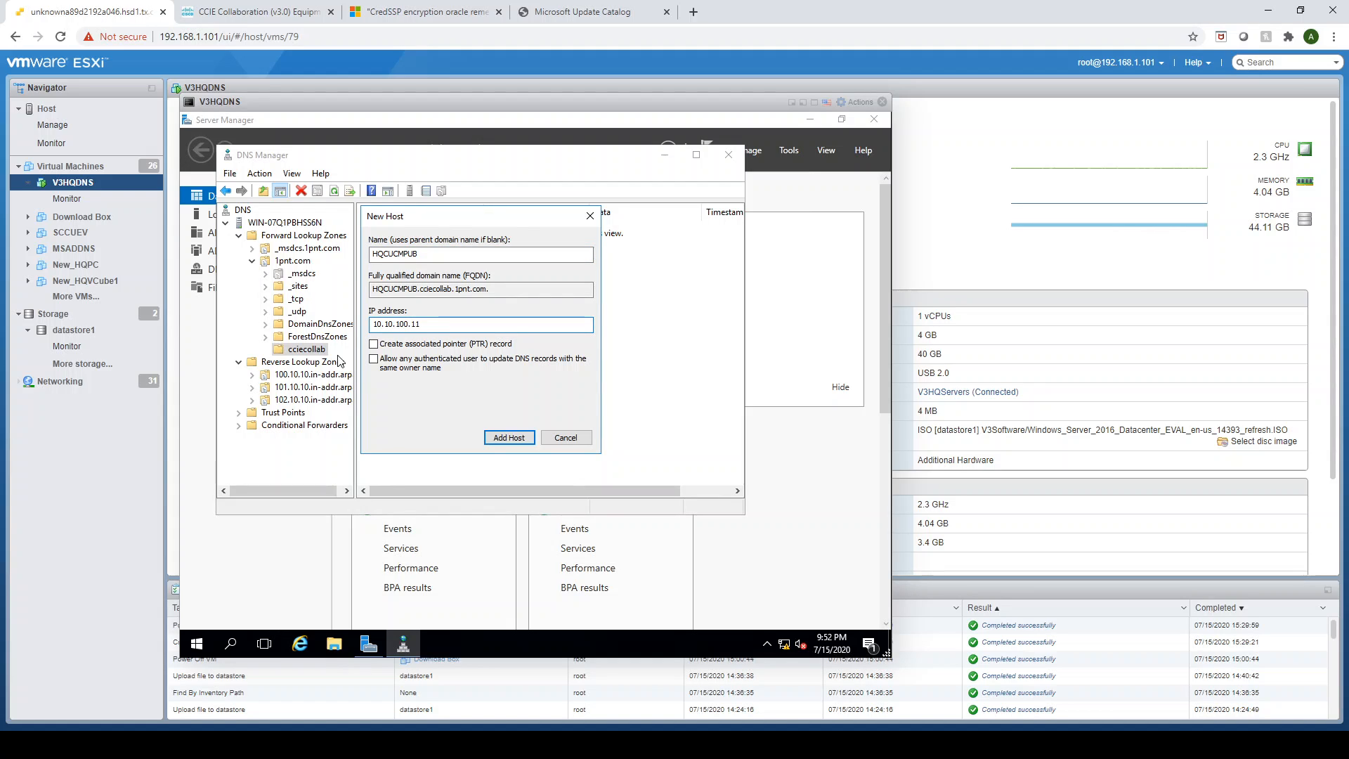
left_click(373, 345)
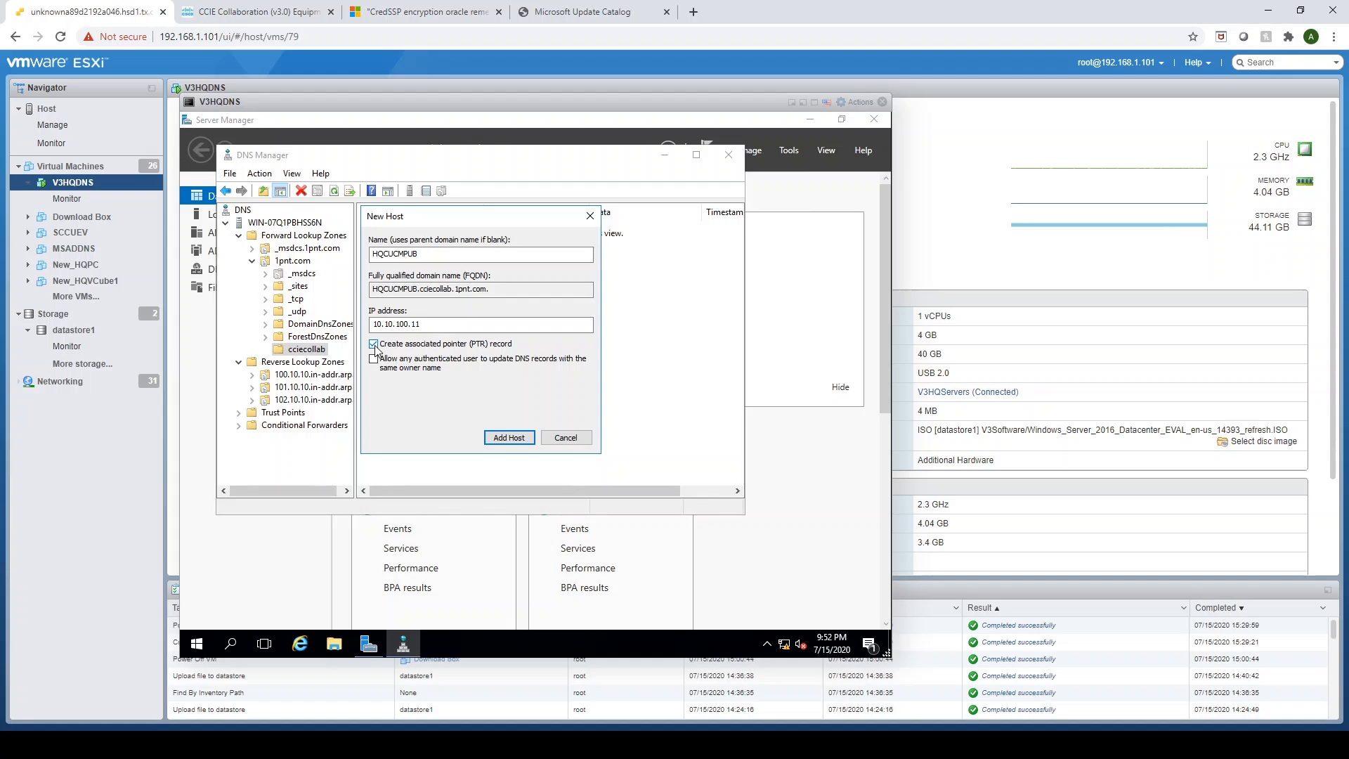
left_click(511, 437)
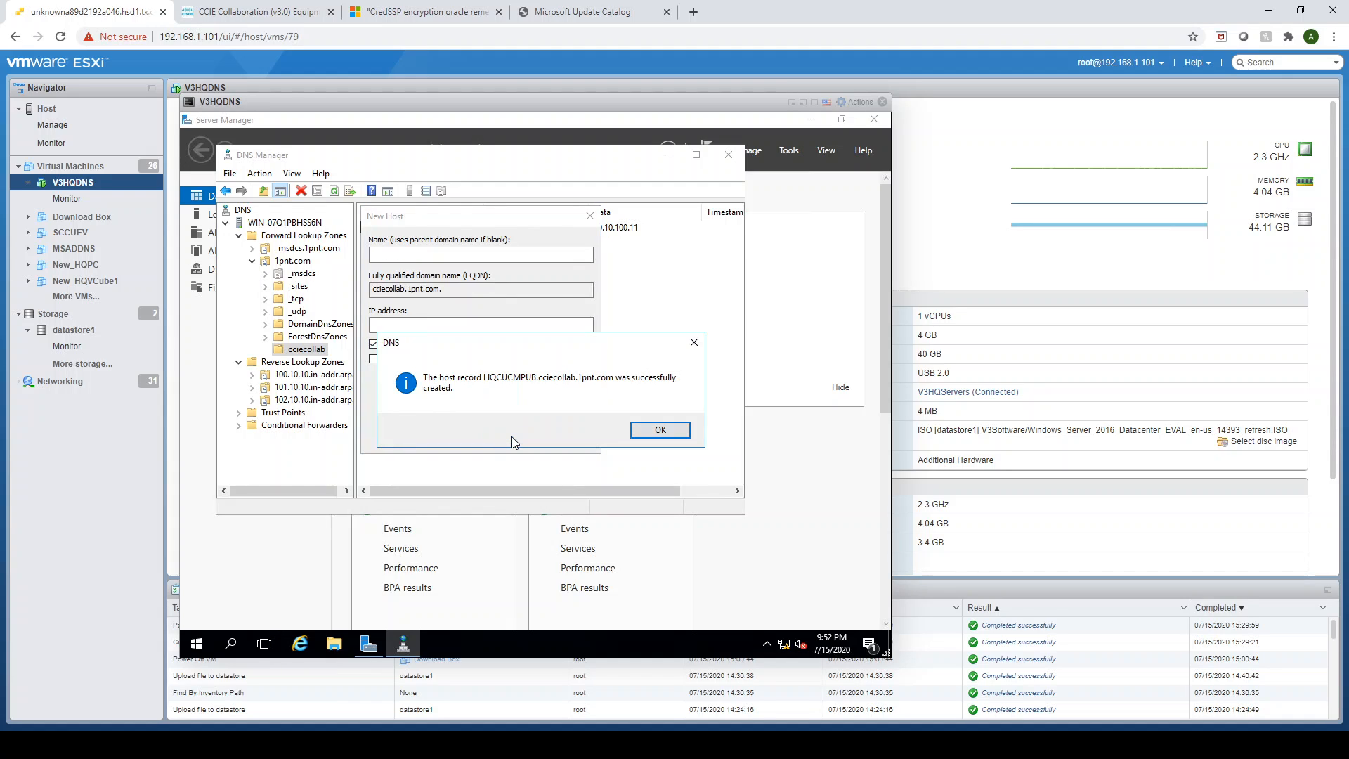
left_click(667, 432)
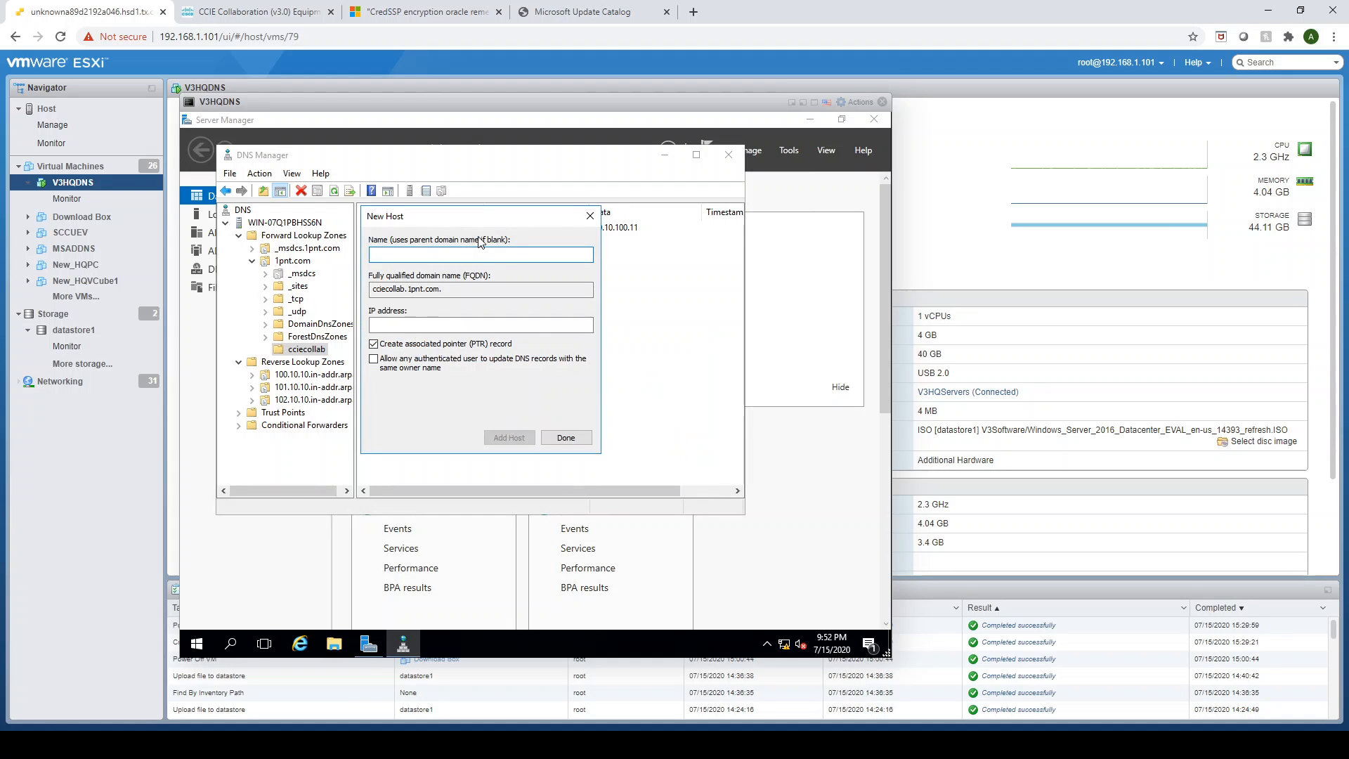